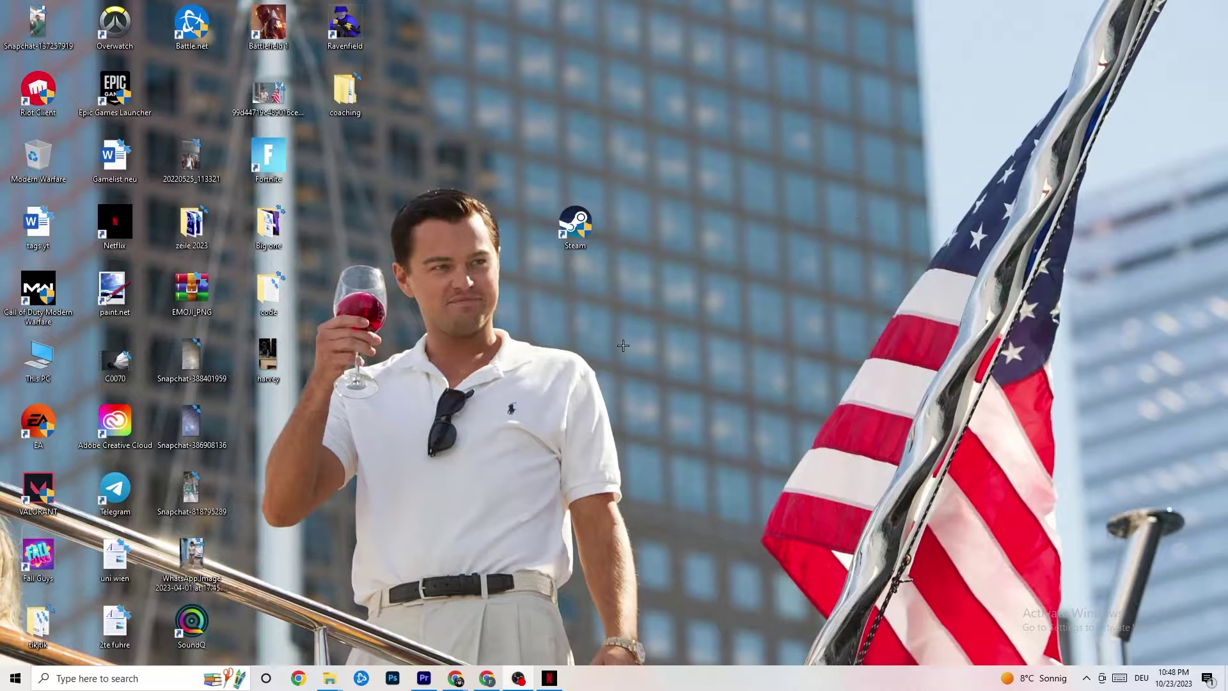
Step: Open the Update & Security settings, review the Windows Update and Troubleshoot pages, and minimize the settings window
left_click(6, 685)
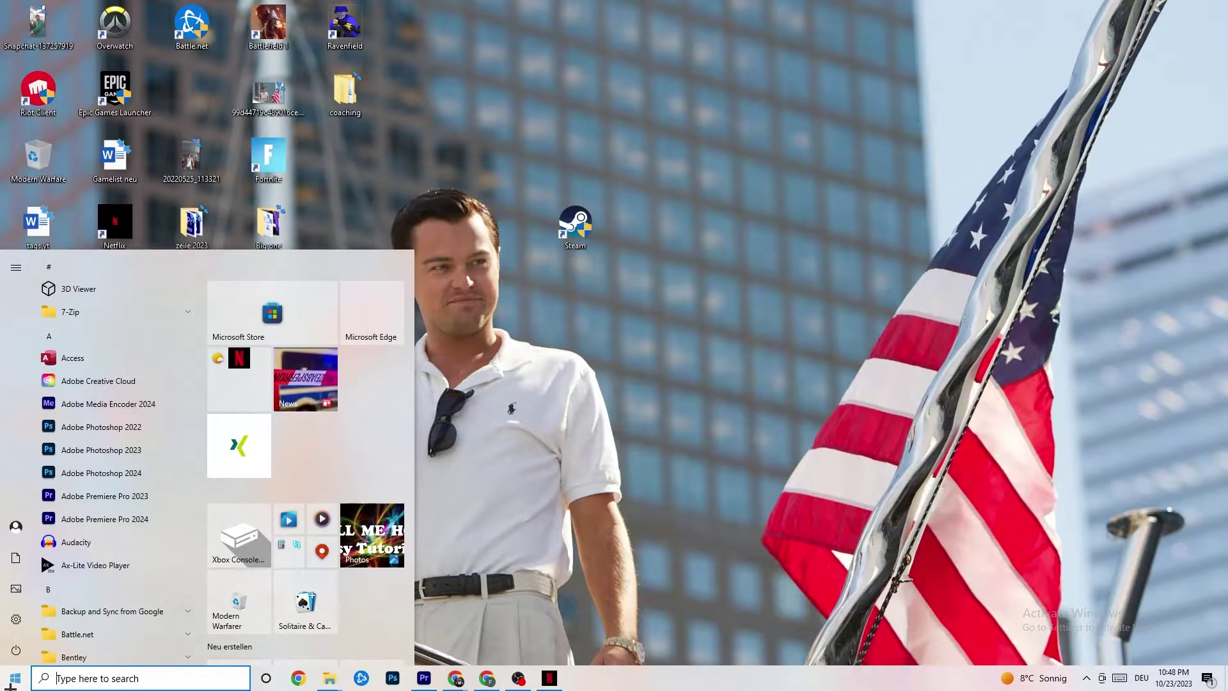
left_click(18, 622)
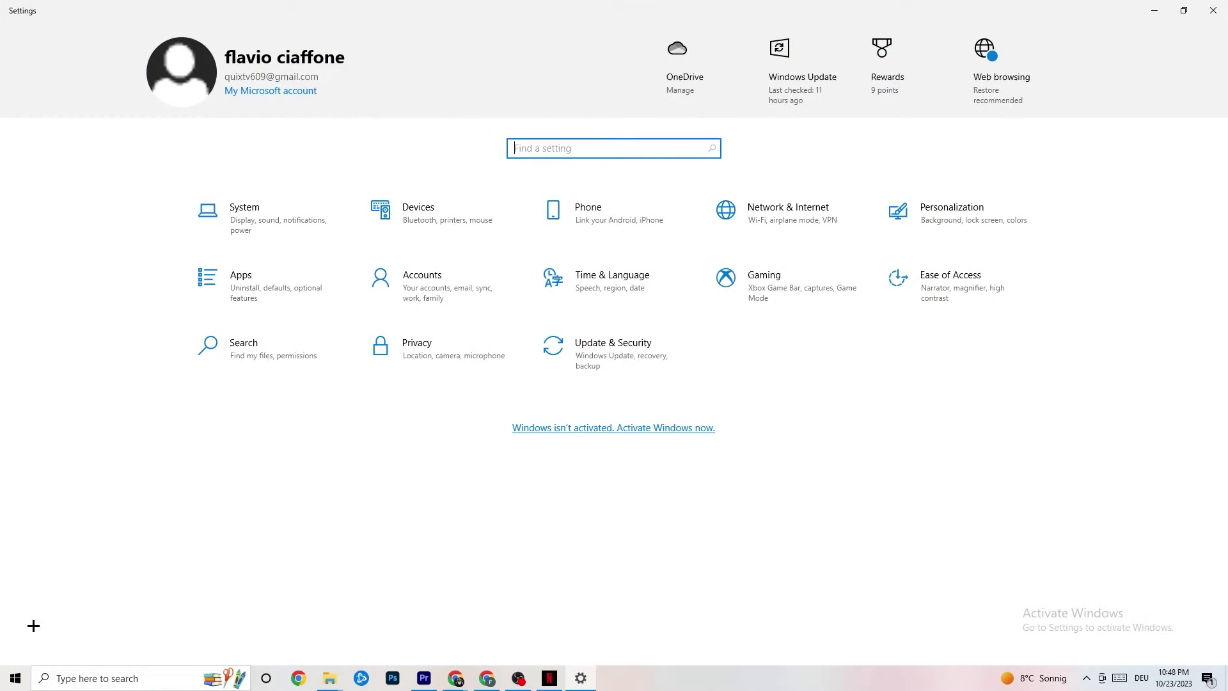
left_click(594, 370)
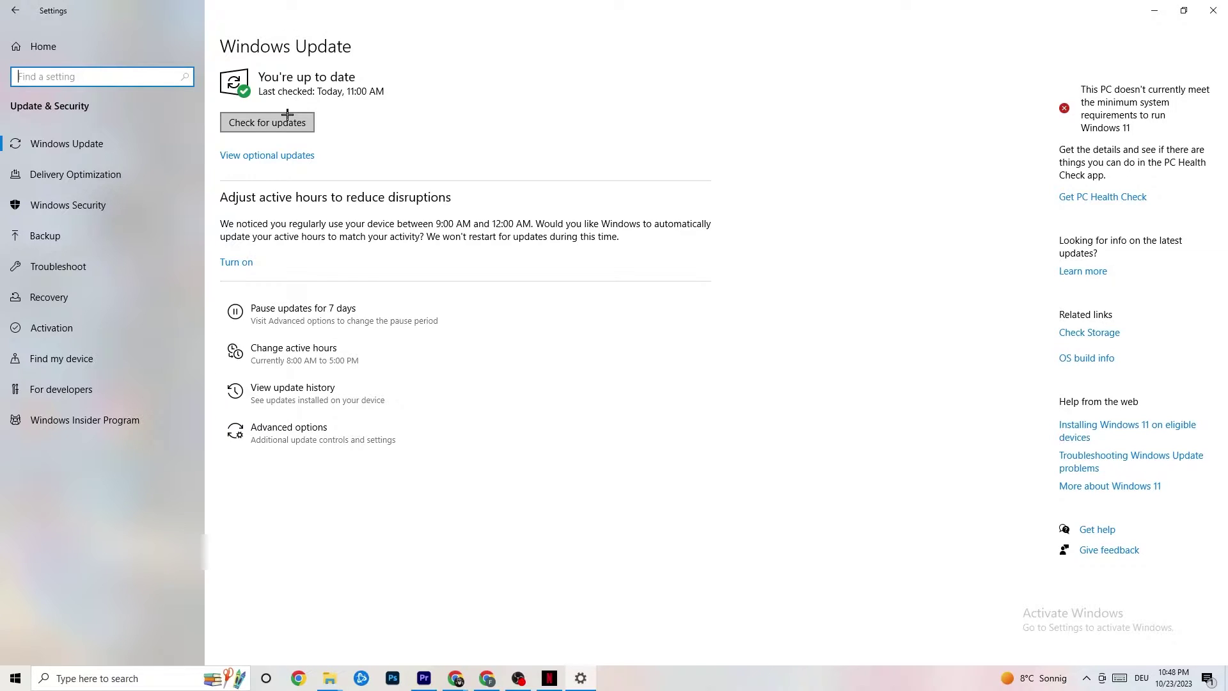
left_click(359, 78)
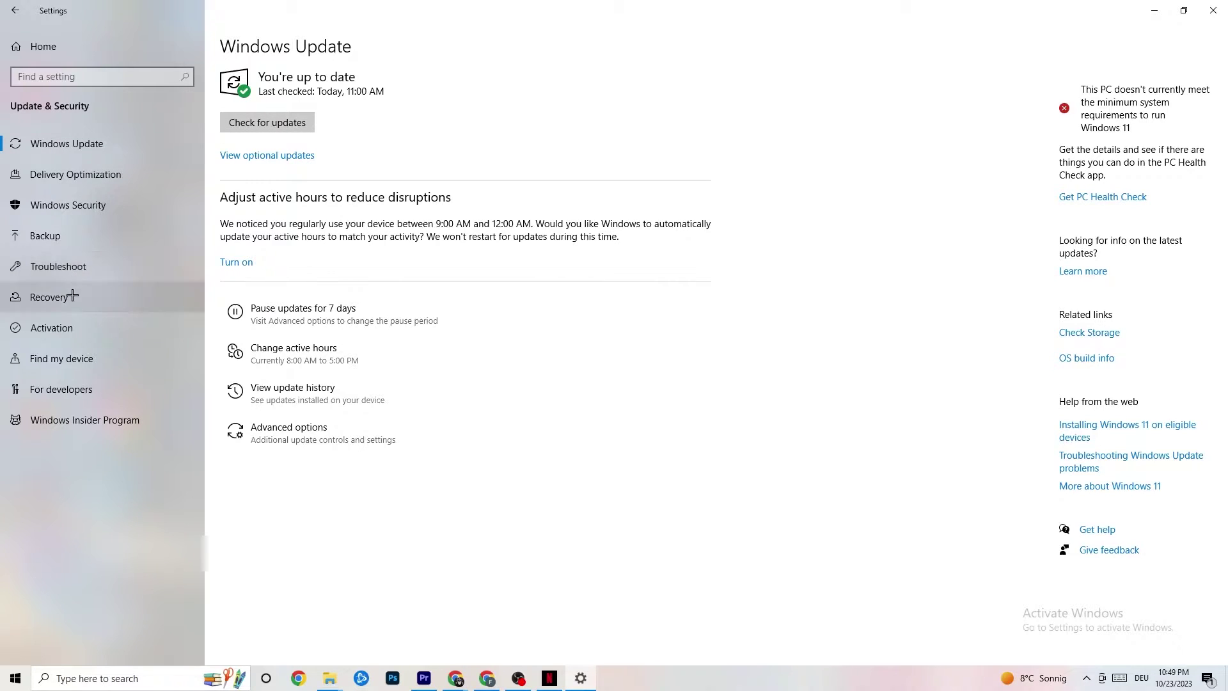
left_click(79, 271)
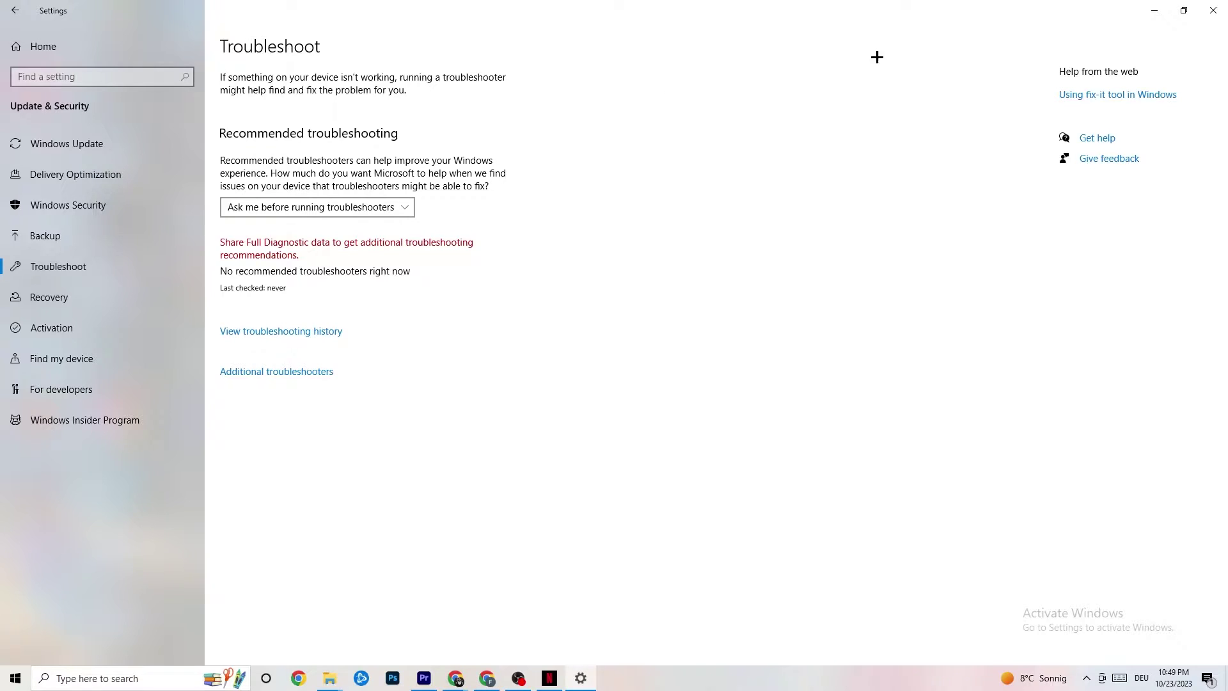
left_click(1154, 10)
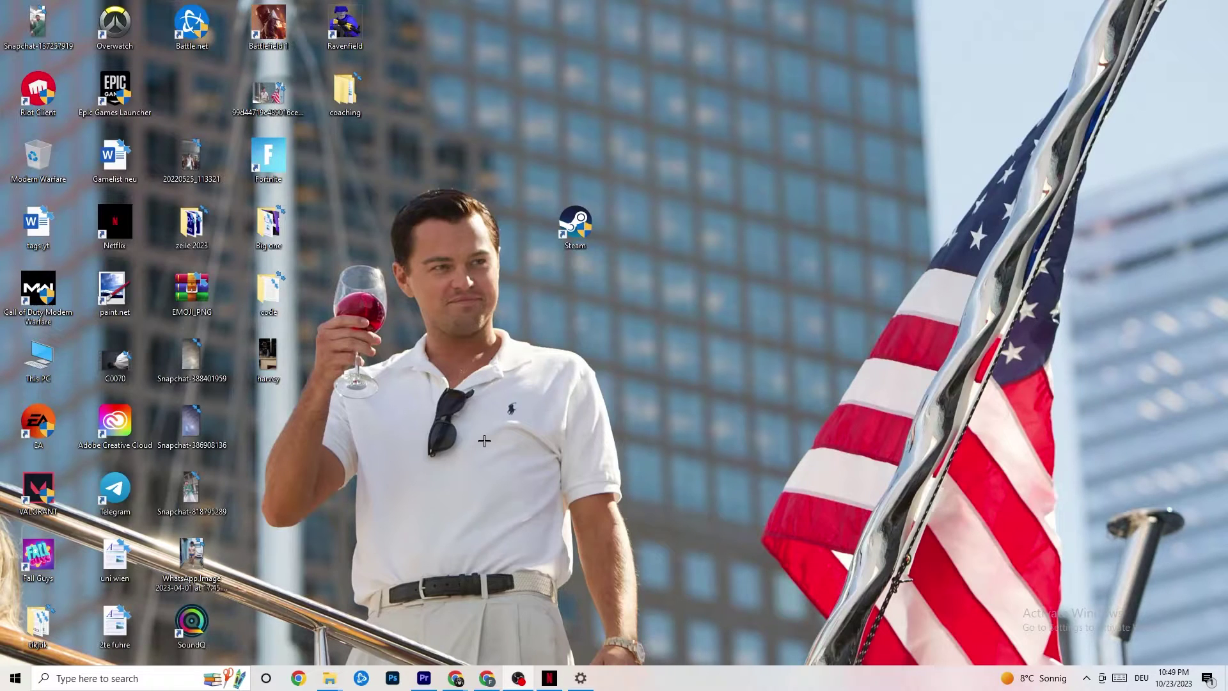
left_click_drag(569, 227, 601, 289)
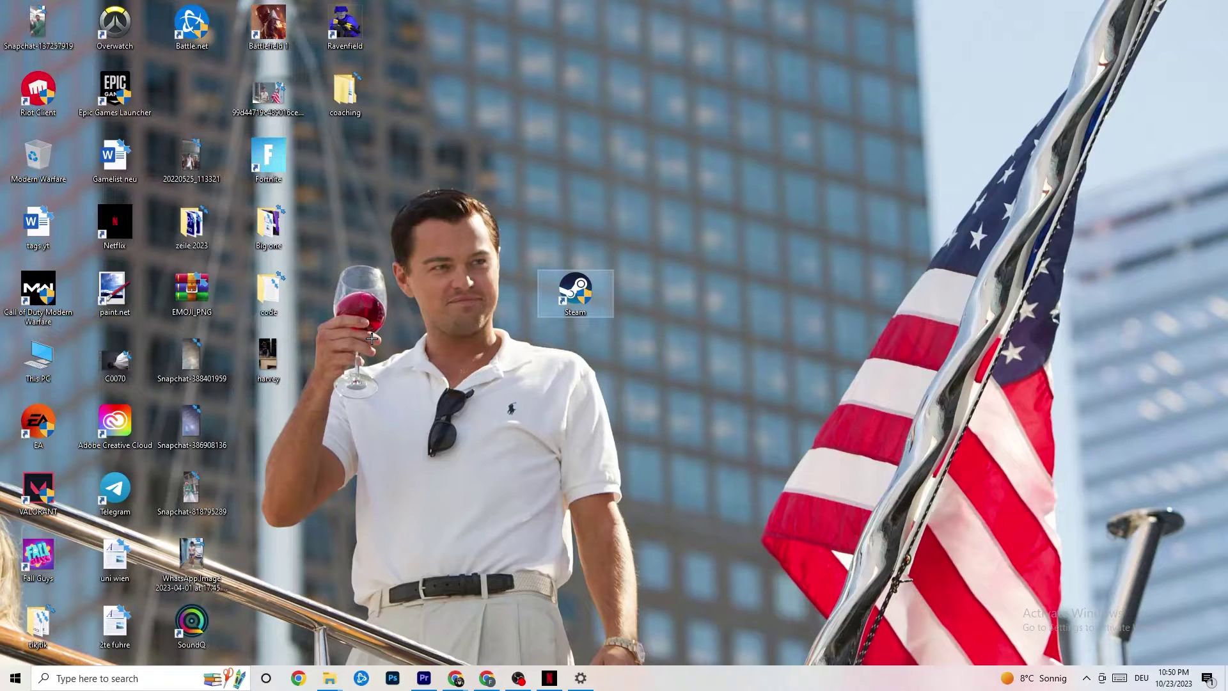
right_click(583, 292)
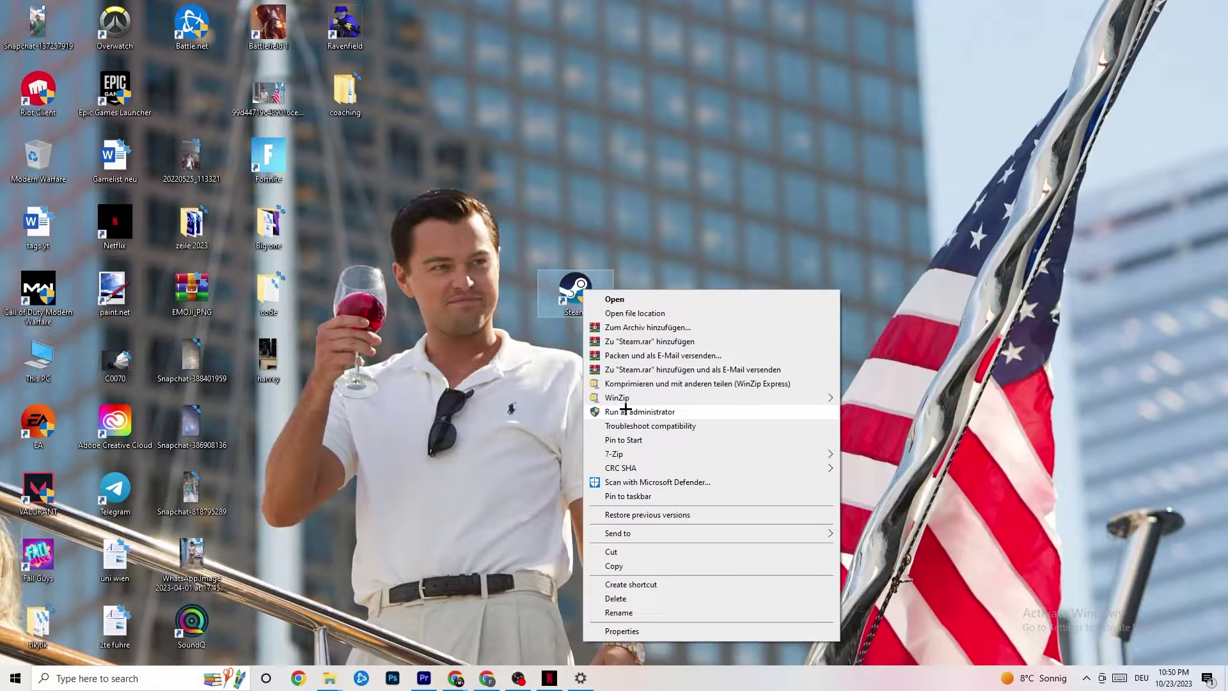
left_click(470, 380)
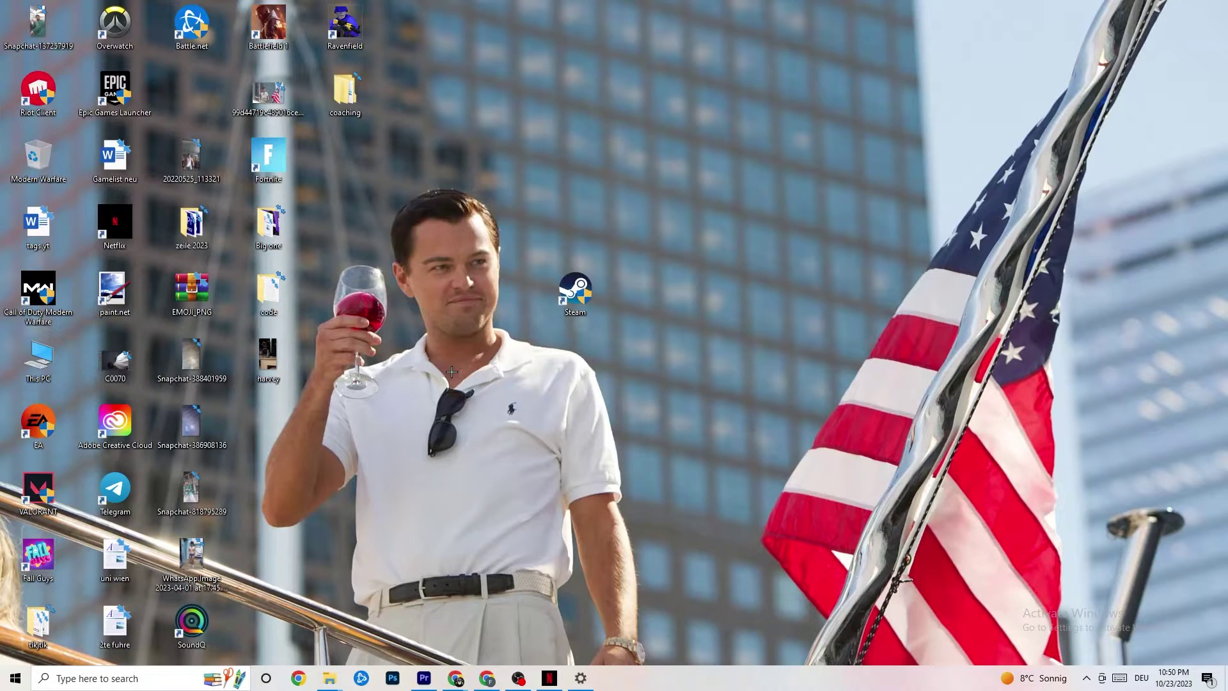
left_click_drag(564, 287, 564, 220)
Step: Open the Steam shortcut's properties, review its compatibility settings and the available compatibility modes, and close the dialog
right_click(565, 220)
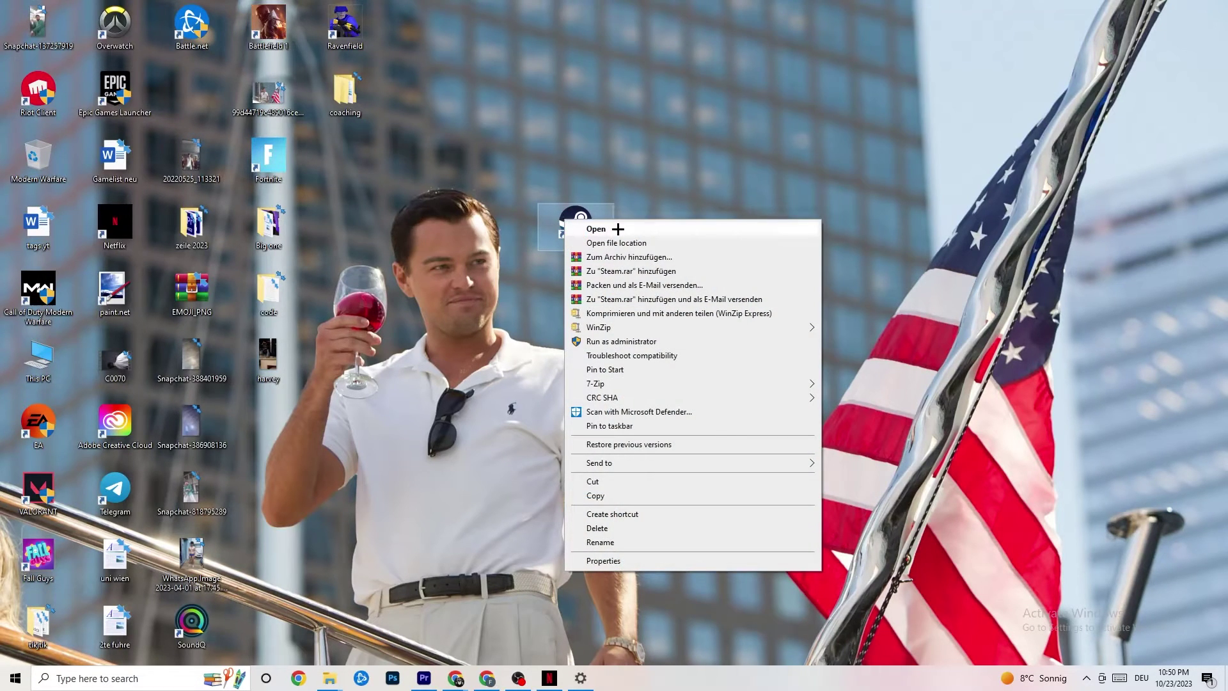
left_click(615, 561)
left_click_drag(694, 297, 607, 130)
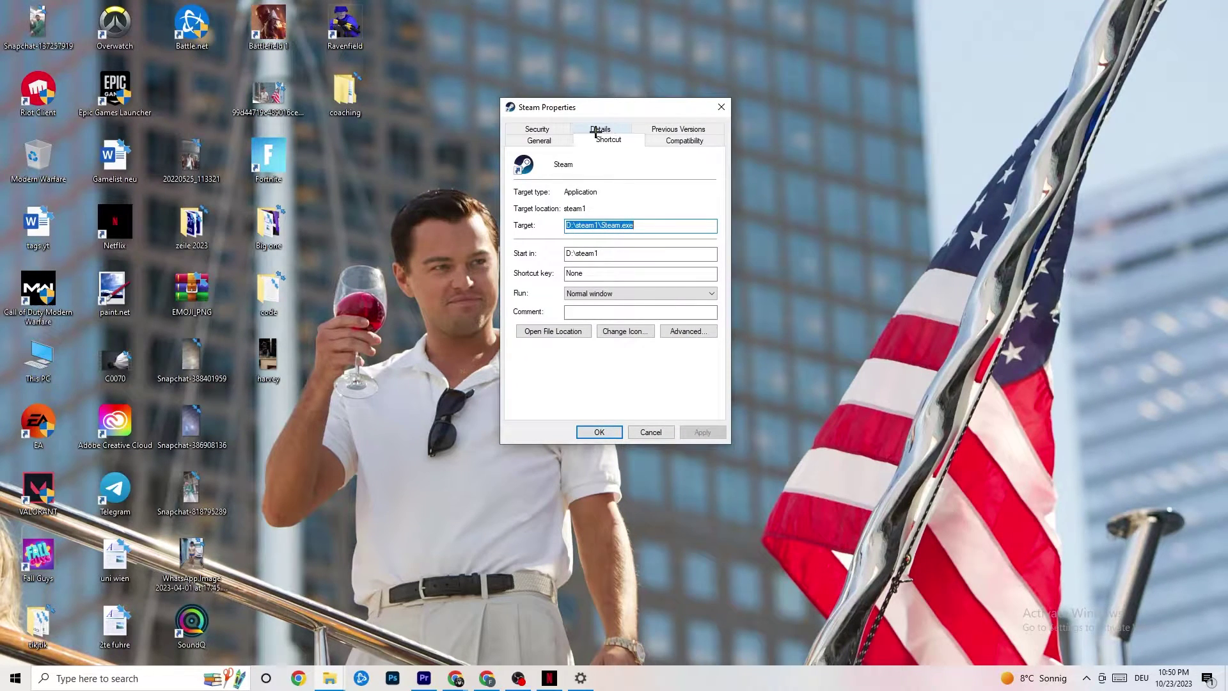
left_click(680, 140)
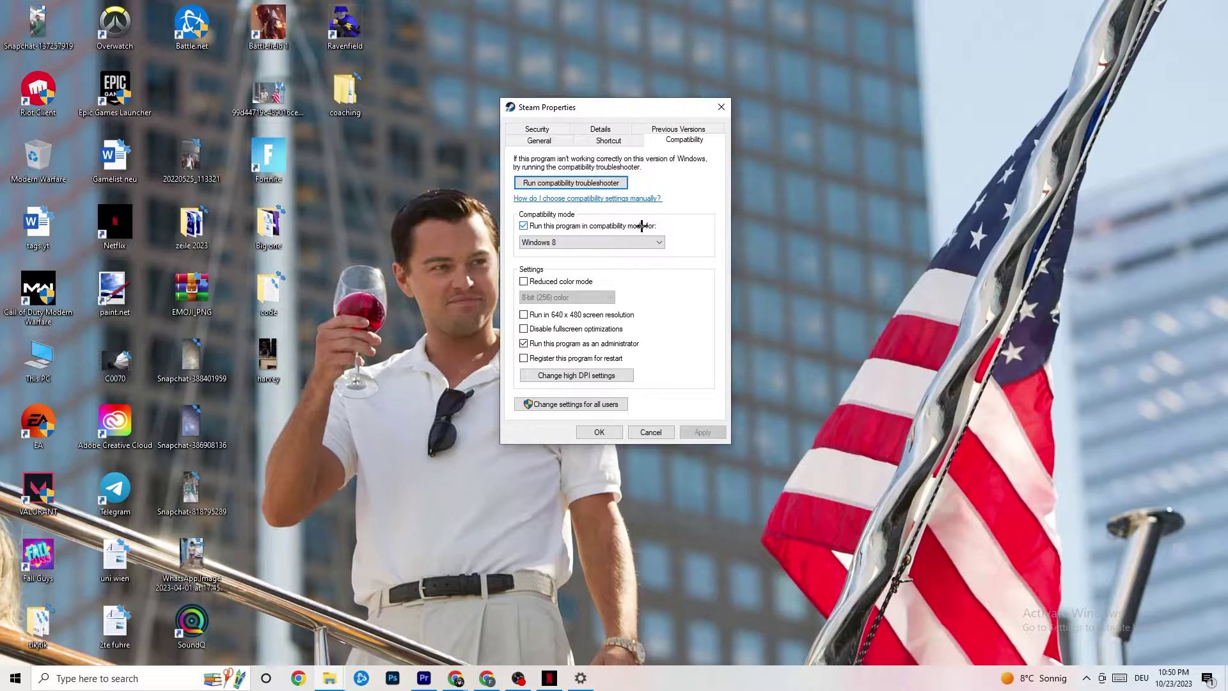
left_click(620, 240)
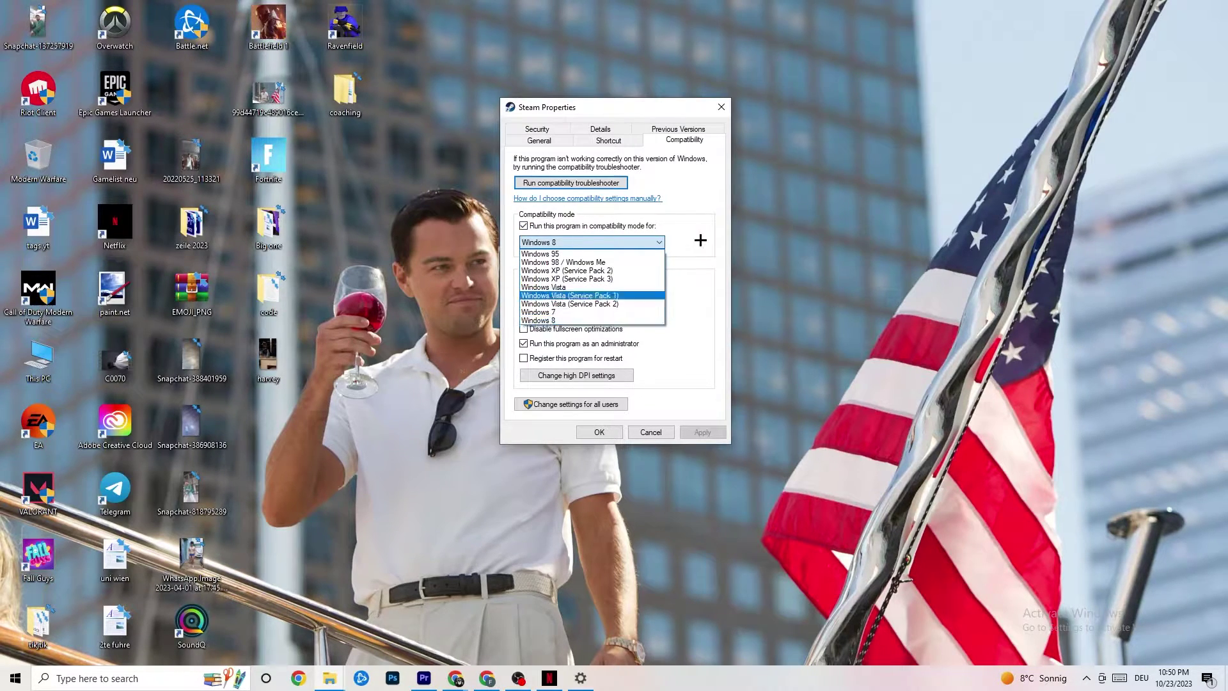
left_click(696, 241)
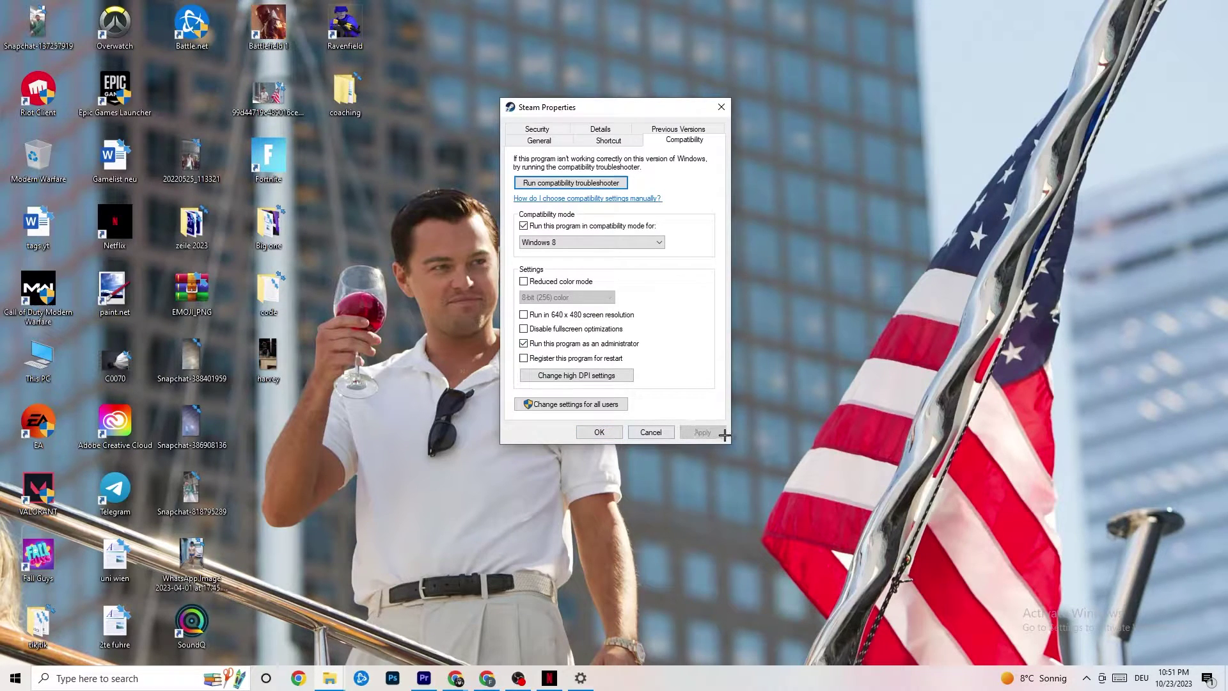
left_click(601, 433)
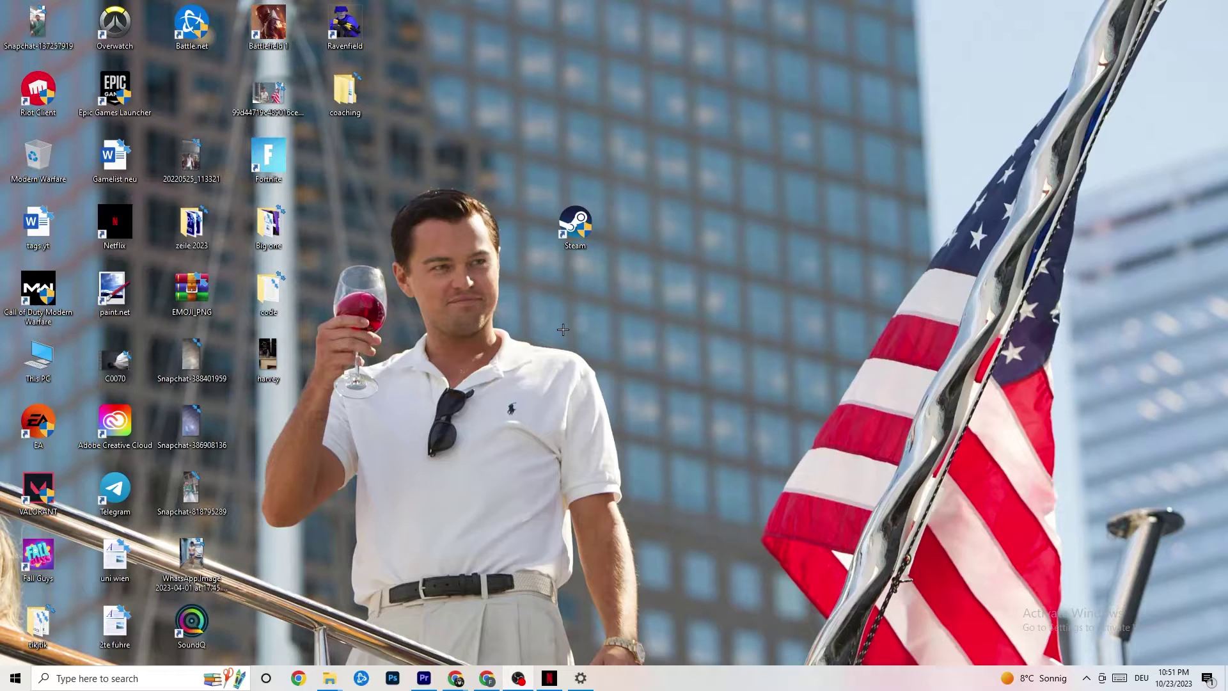
right_click(553, 229)
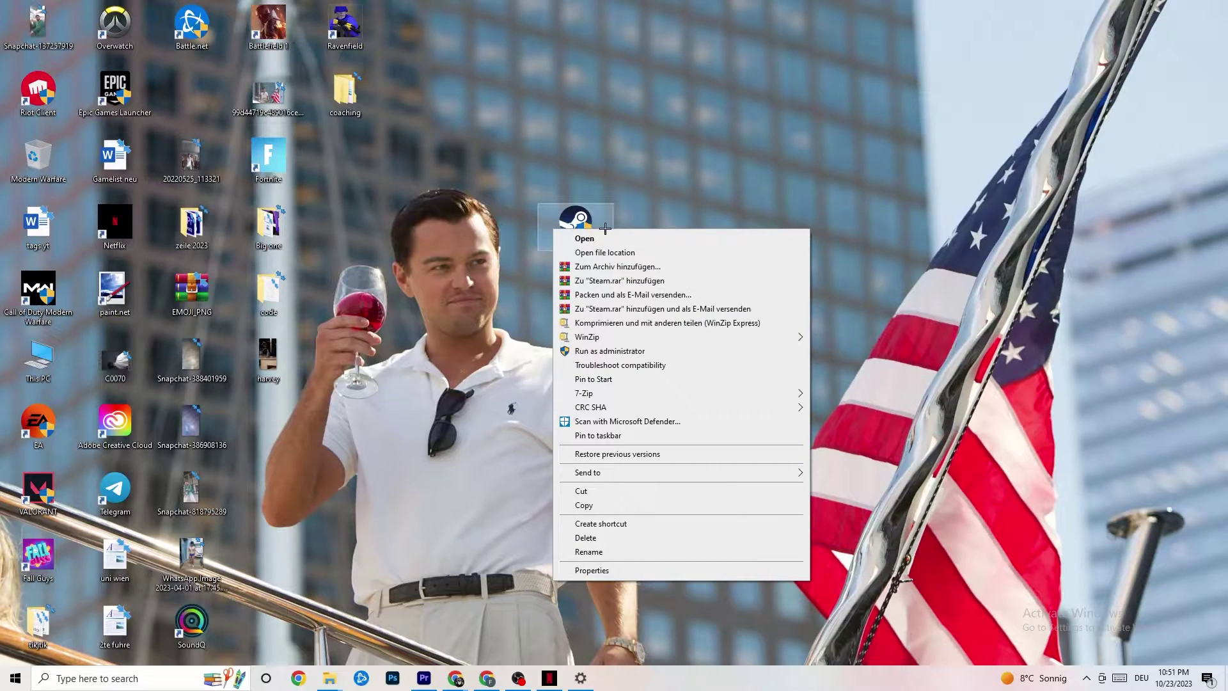
left_click(451, 282)
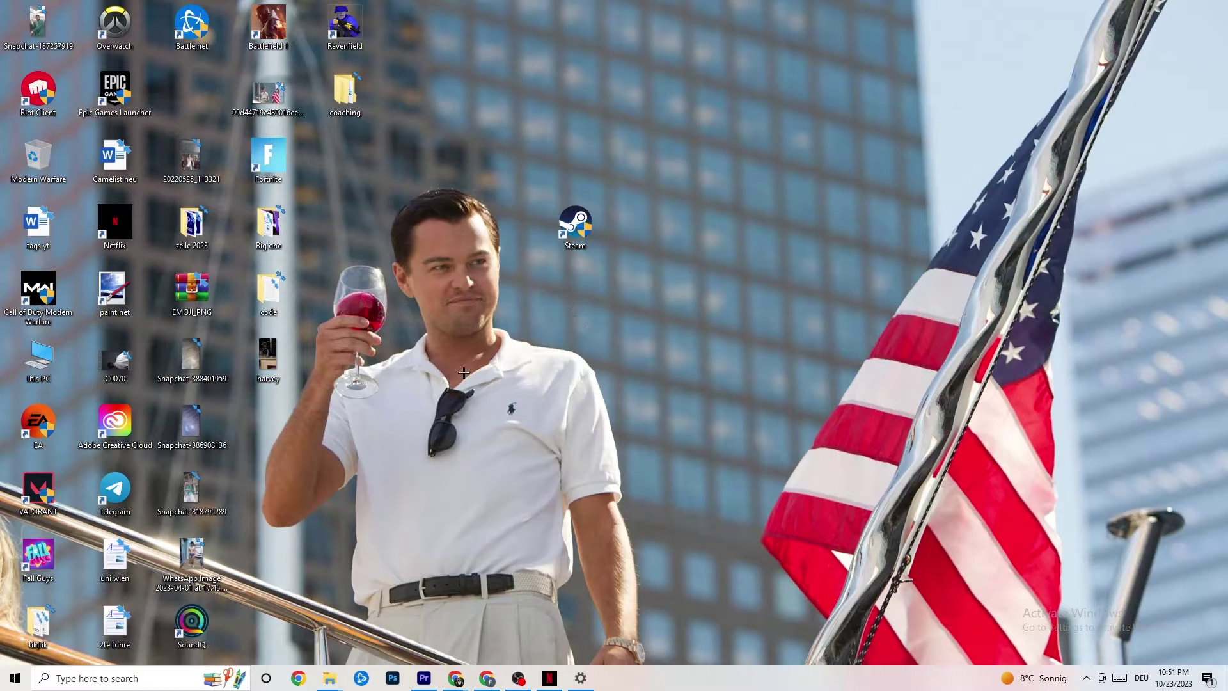
Step: Return to the Windows settings, open the System display page, and review the scaling options for text and apps
left_click(16, 678)
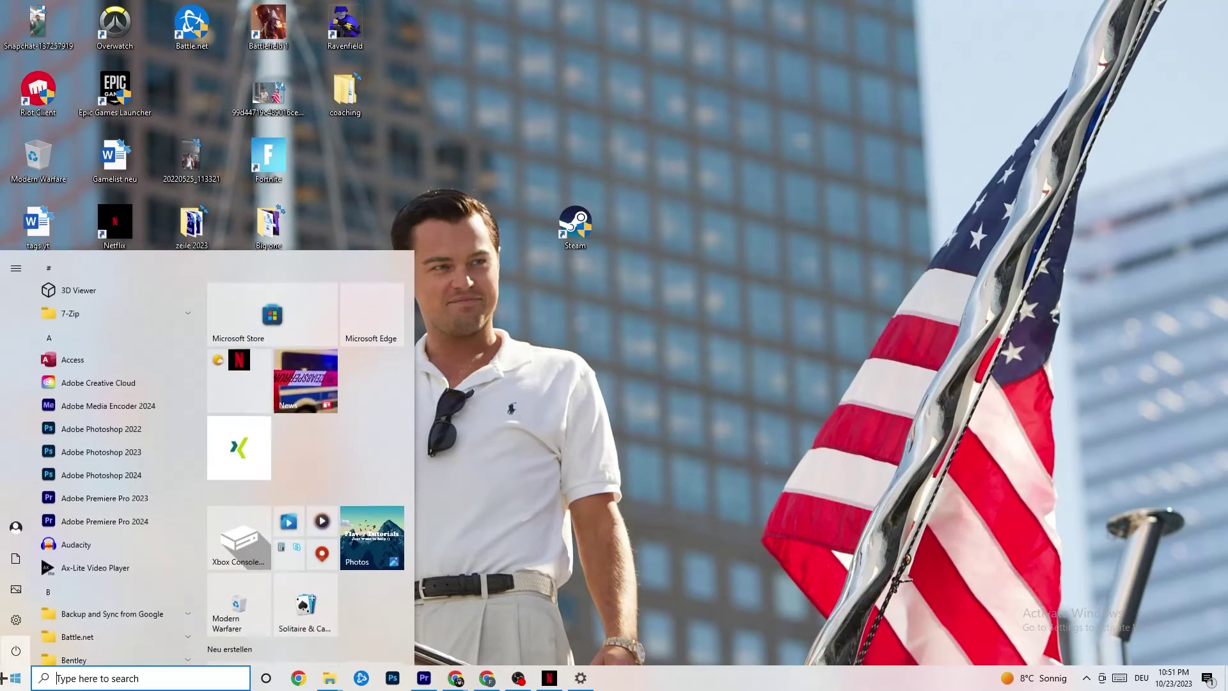
left_click(16, 619)
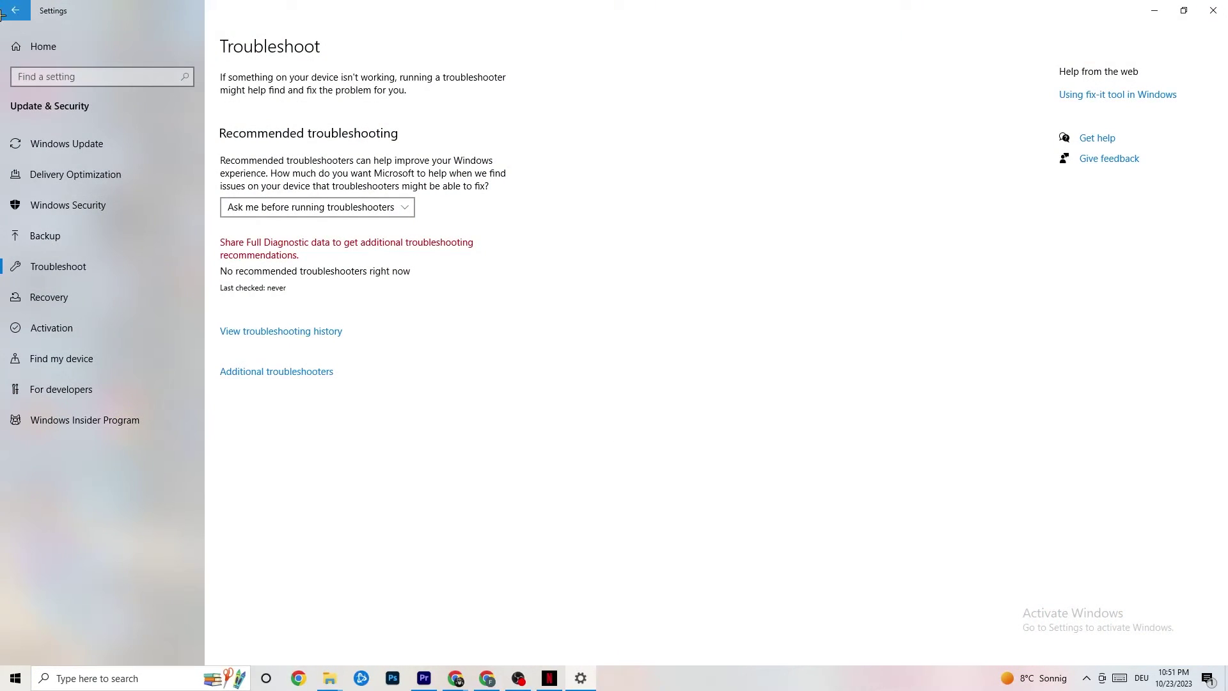
left_click(17, 40)
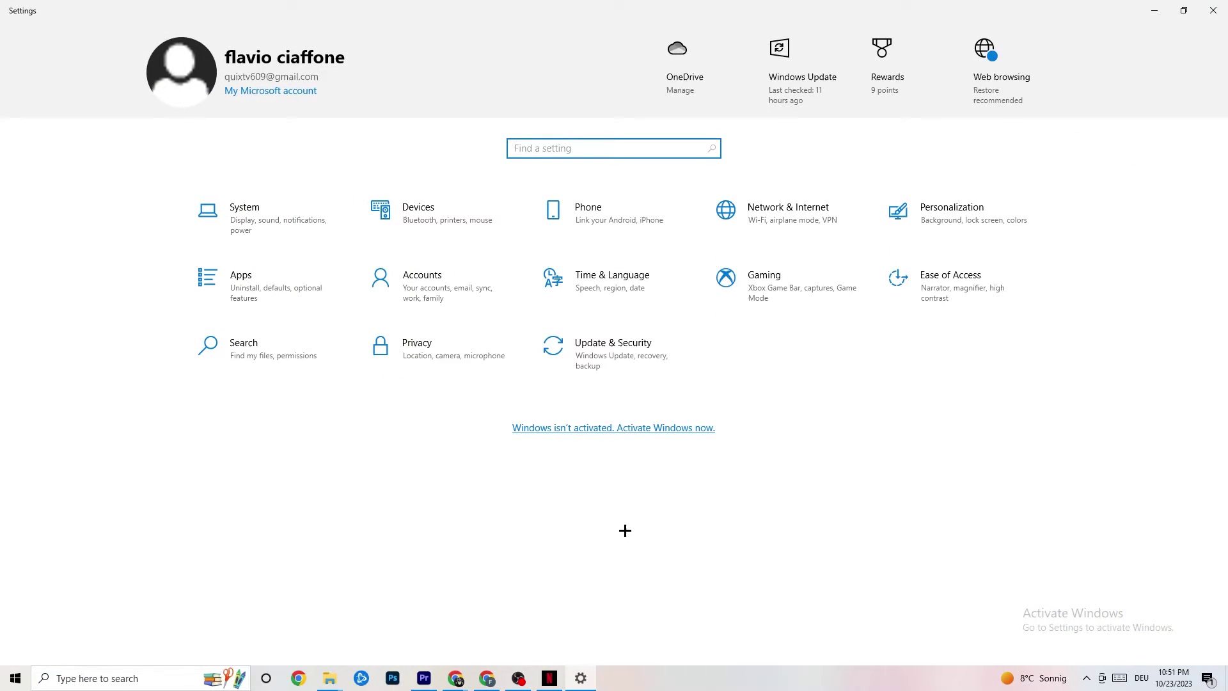
left_click(288, 231)
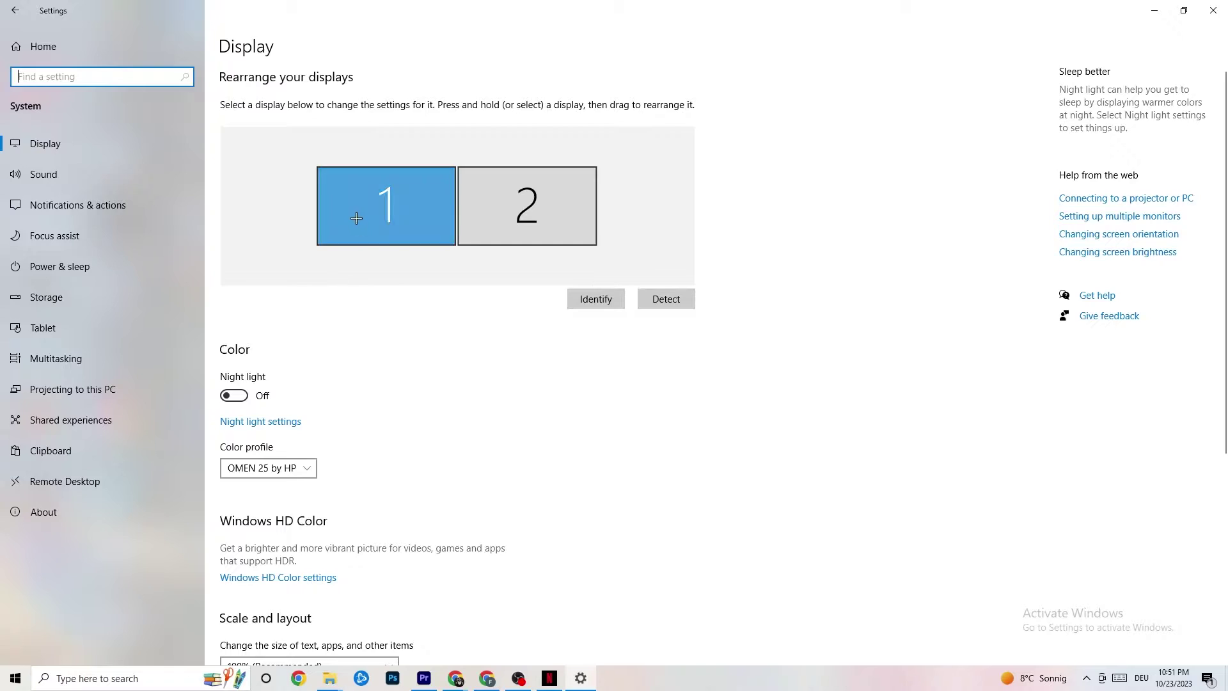
scroll(356, 218, "down", 5)
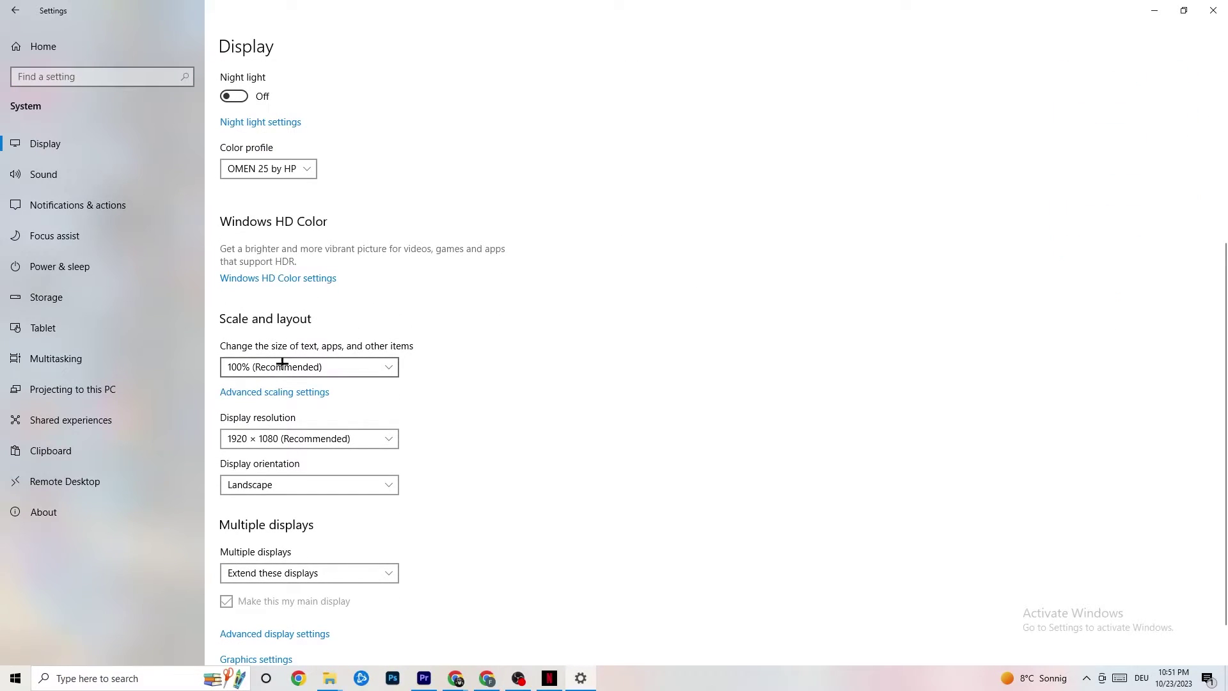
left_click(375, 358)
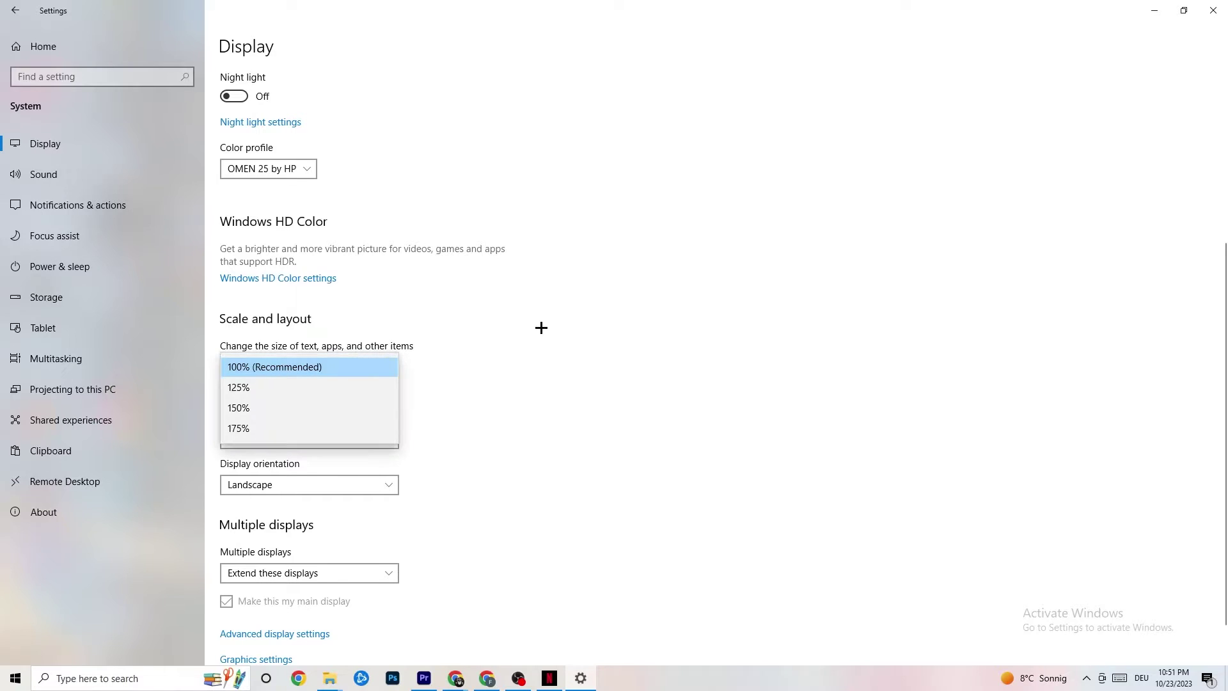
left_click(557, 312)
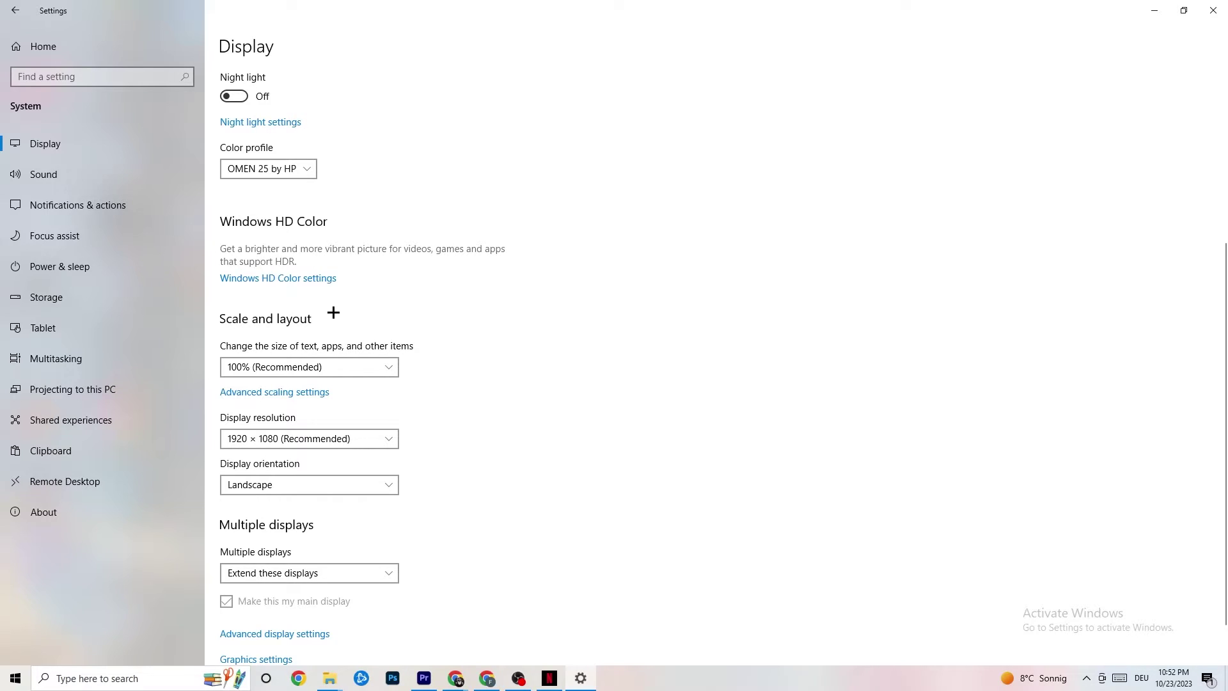
Step: Review the available power plans through the additional power settings on the Power & sleep page, and close them
left_click(81, 264)
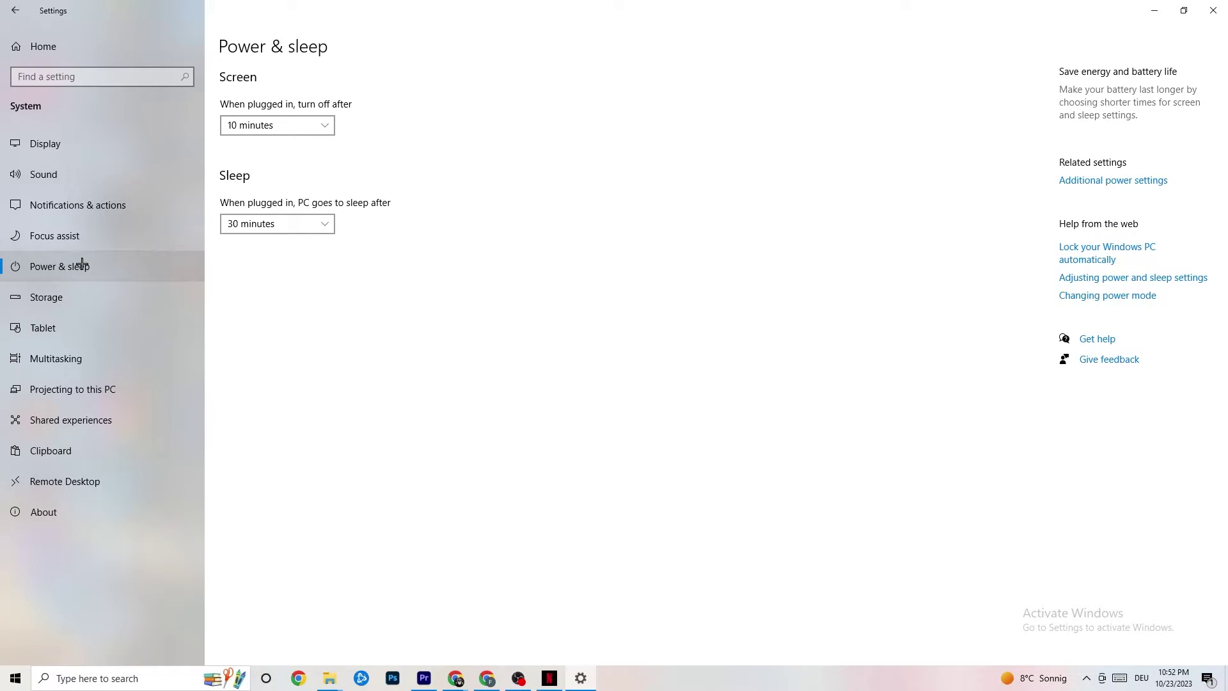
left_click(1124, 183)
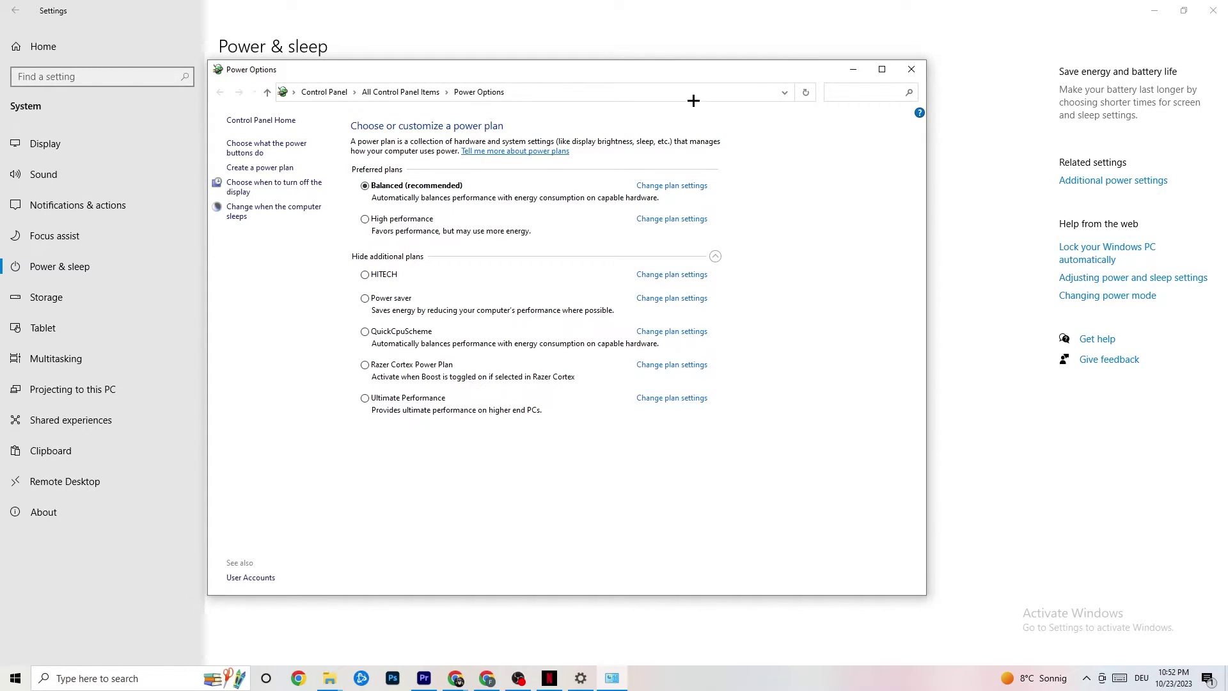
left_click(911, 70)
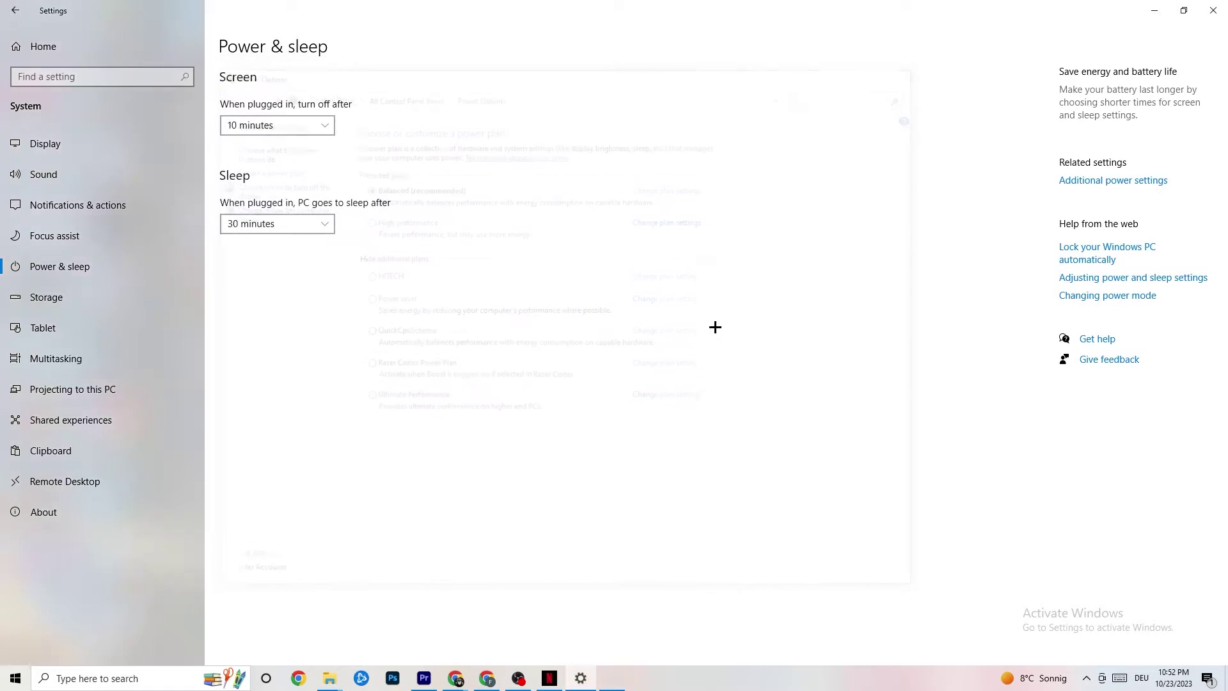
Step: Review the Storage Sense run schedule and recycle bin cleanup options, start an immediate cleanup, and return to the settings home page
left_click(57, 298)
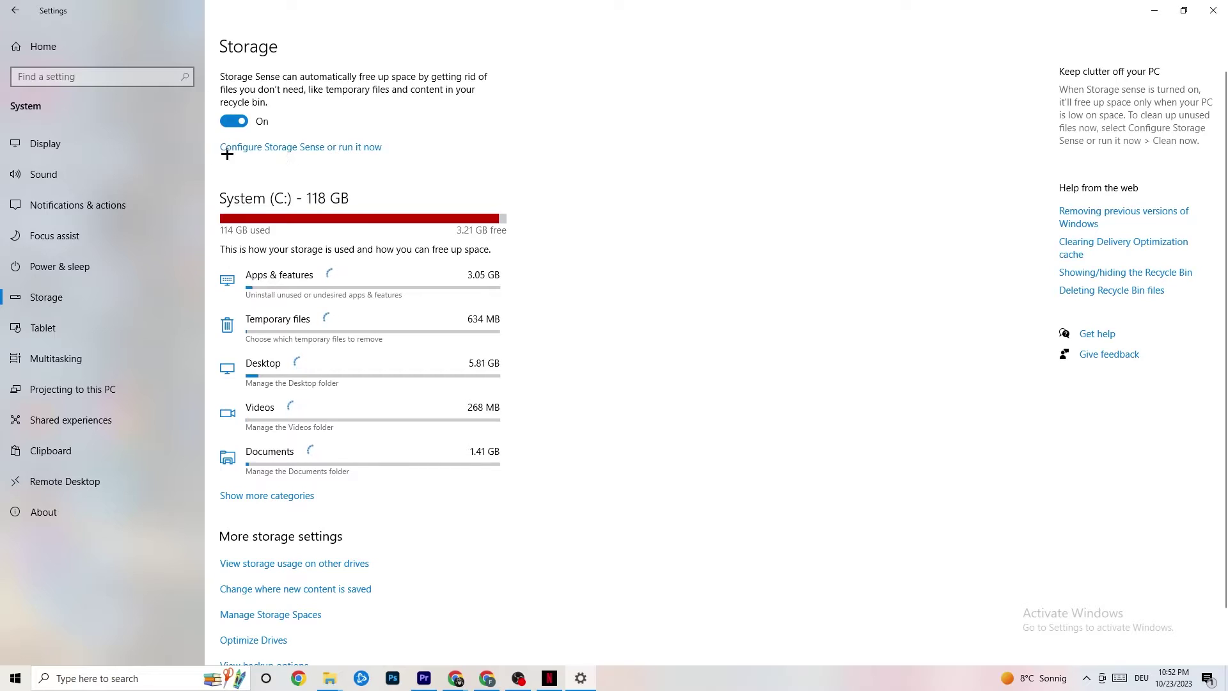
left_click(345, 148)
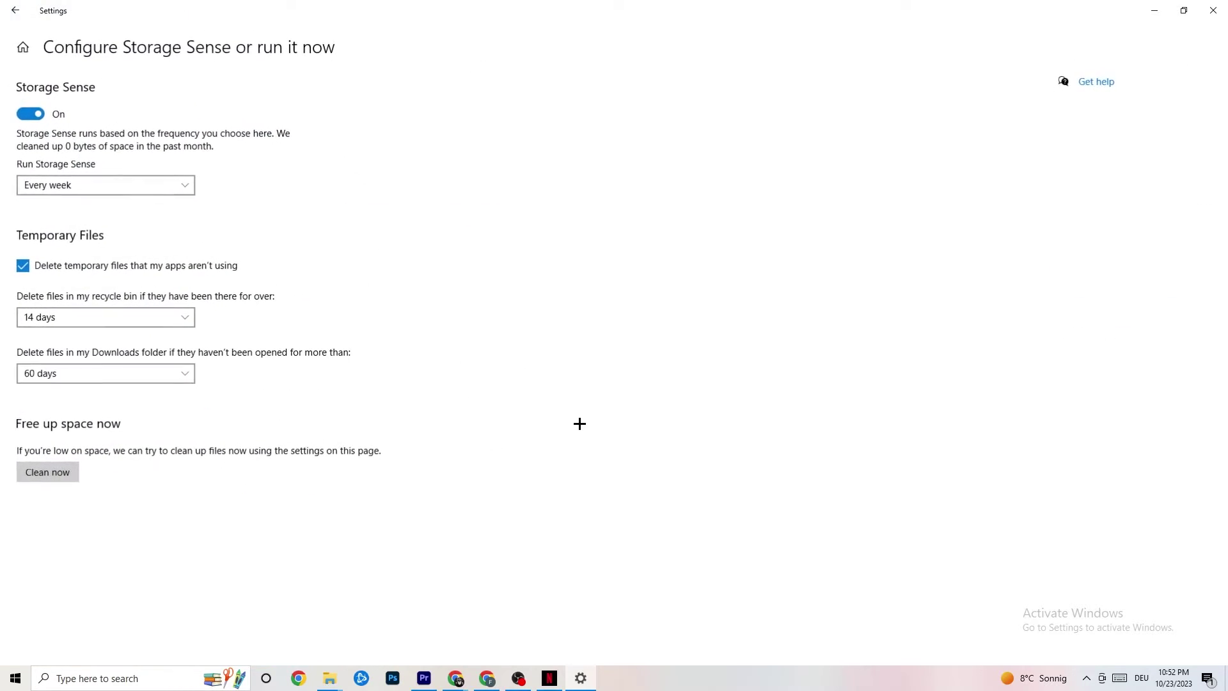
left_click(102, 186)
left_click(371, 272)
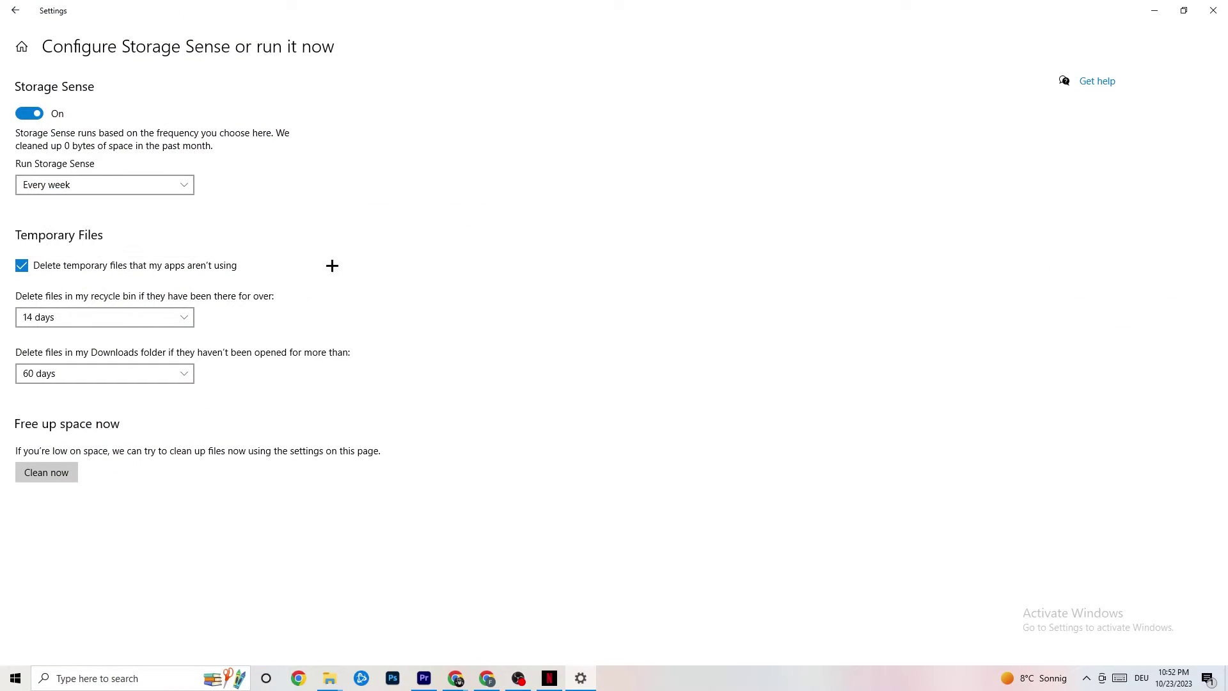
left_click(85, 184)
left_click(165, 176)
left_click(151, 313)
left_click(507, 271)
left_click(50, 480)
left_click(16, 10)
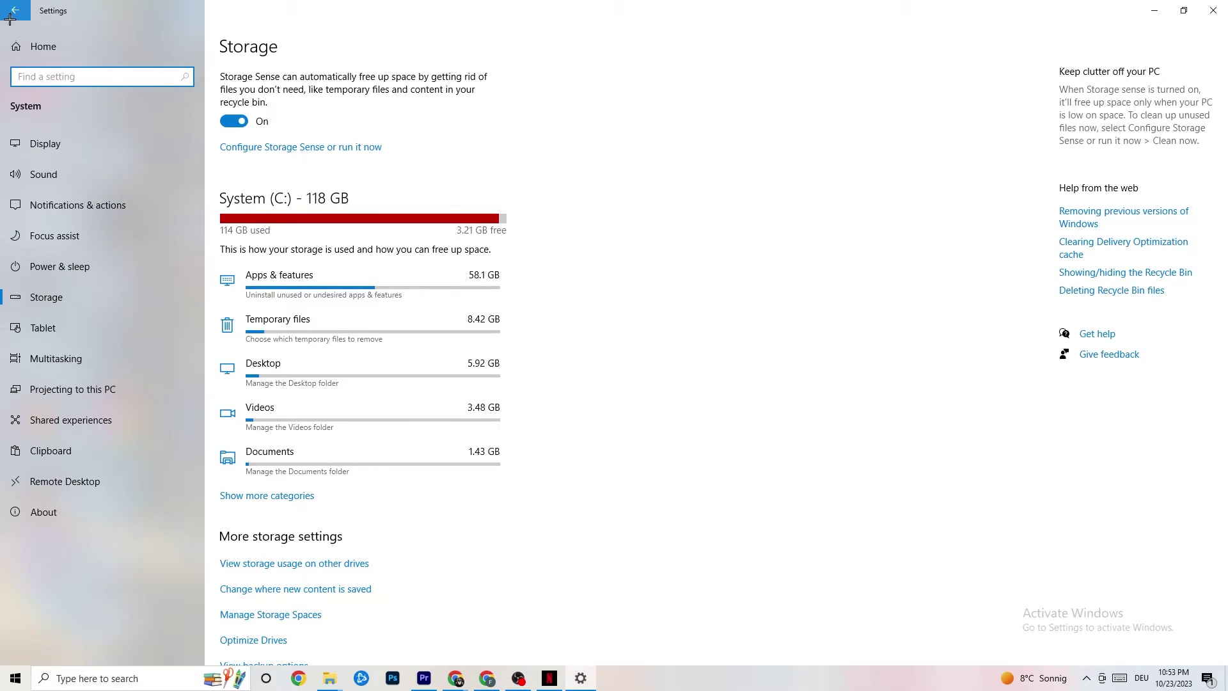
left_click(15, 11)
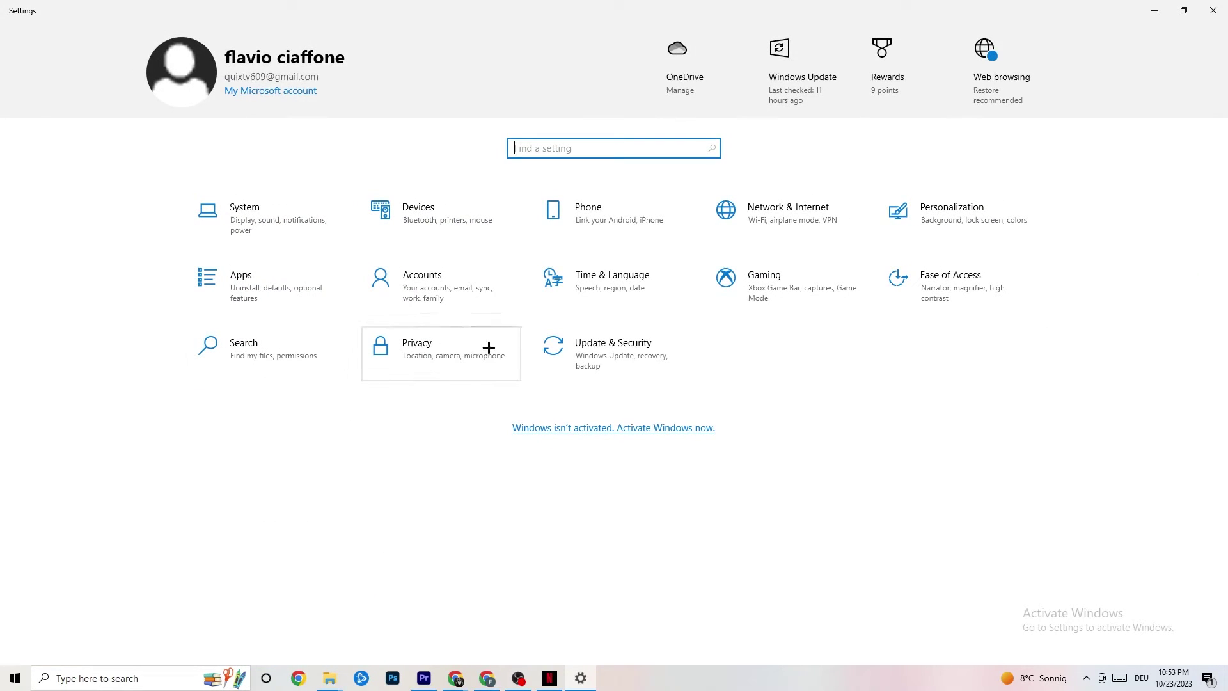
Step: Review the Captures and Game Mode pages in the Gaming settings, and close the settings window
left_click(790, 293)
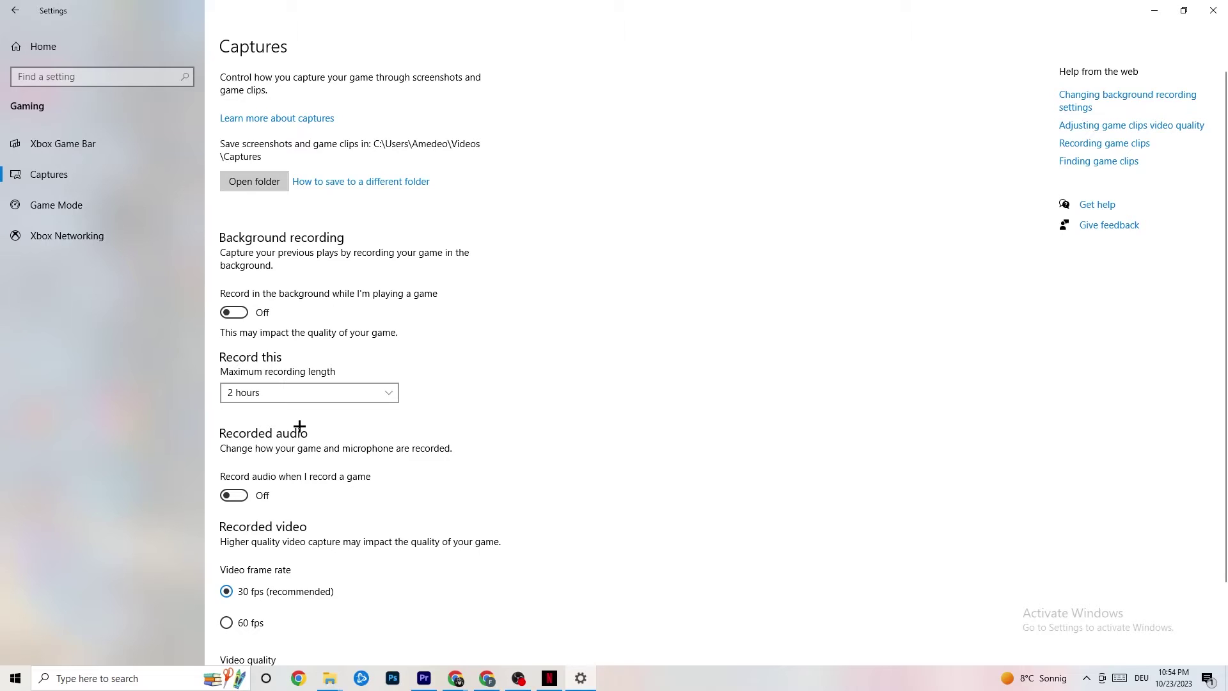
left_click(70, 204)
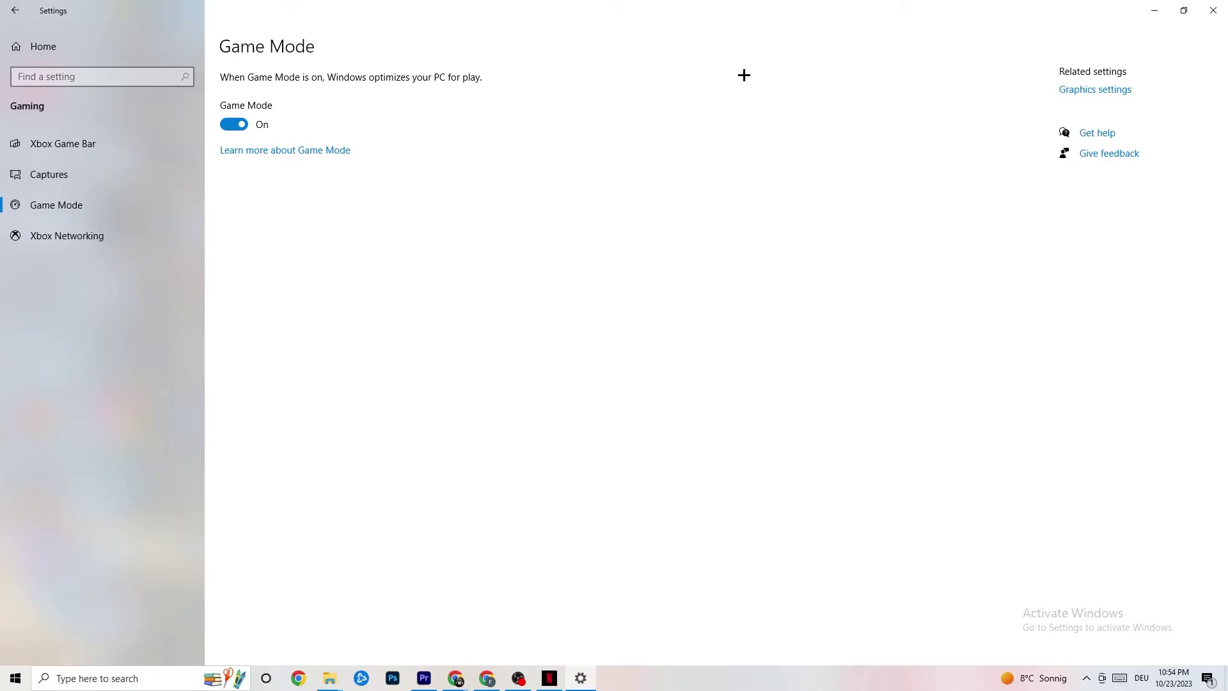
left_click(1211, 10)
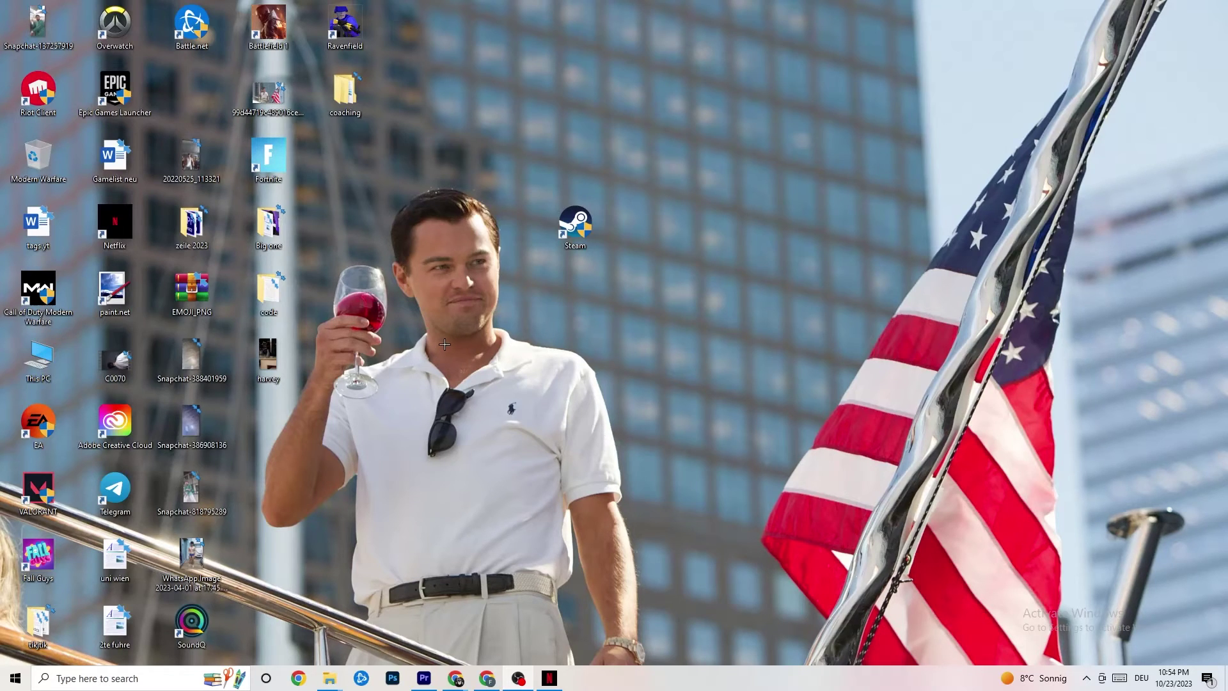
Step: Open Task Manager, look through the running processes, and view the actions available for the Netflix app without ending it
right_click(627, 688)
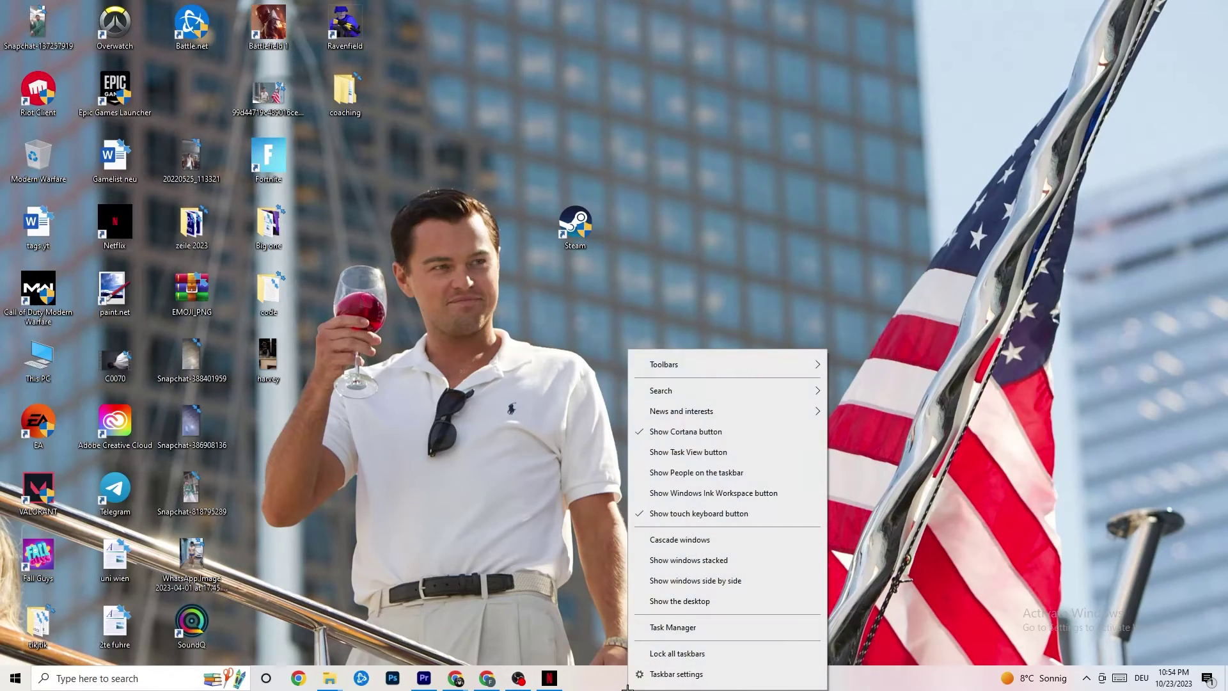
left_click(666, 628)
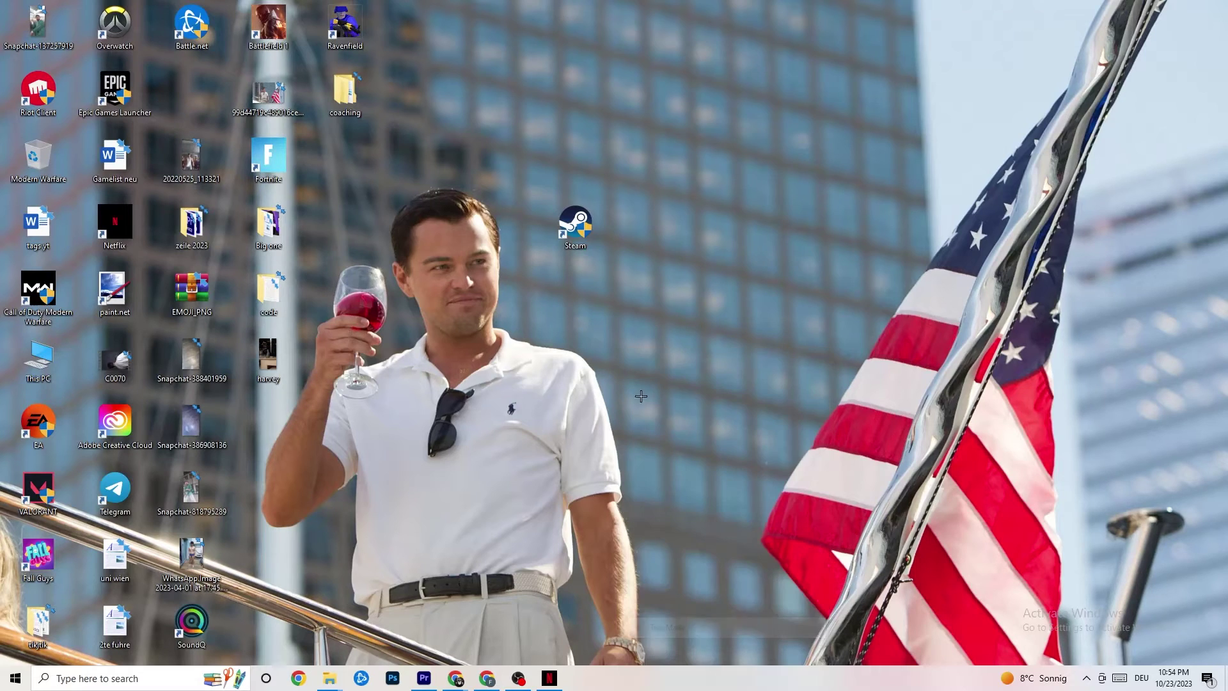
left_click(704, 40)
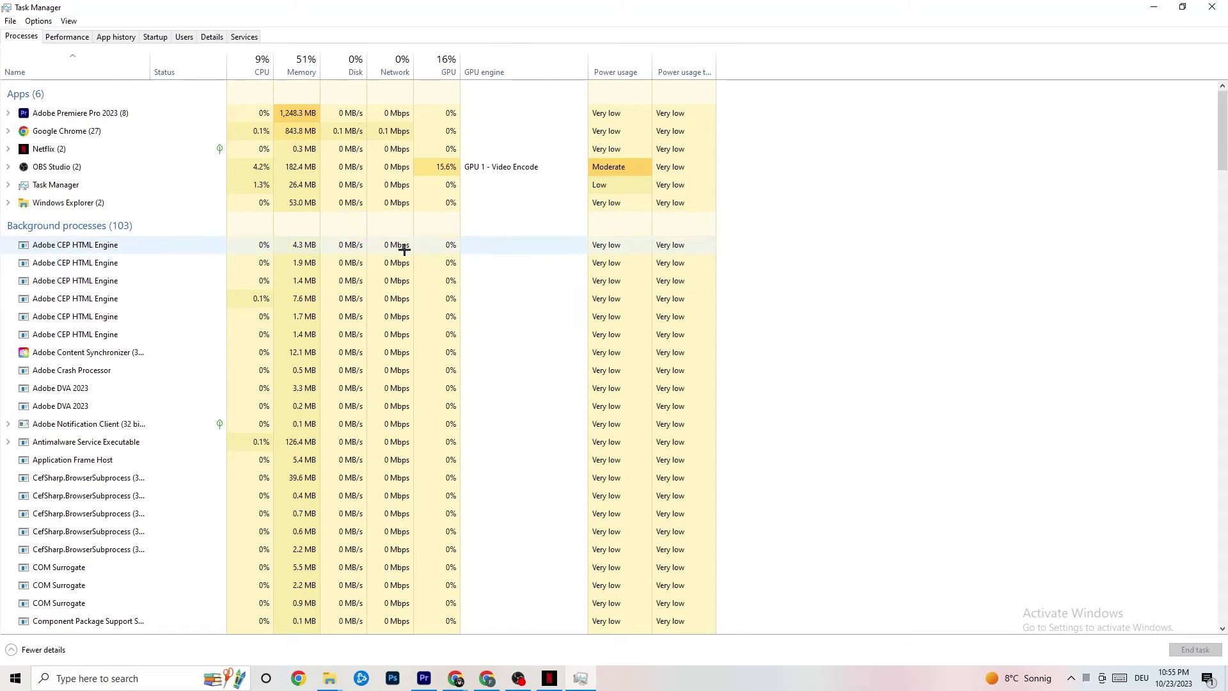
scroll(247, 412, "down", 7)
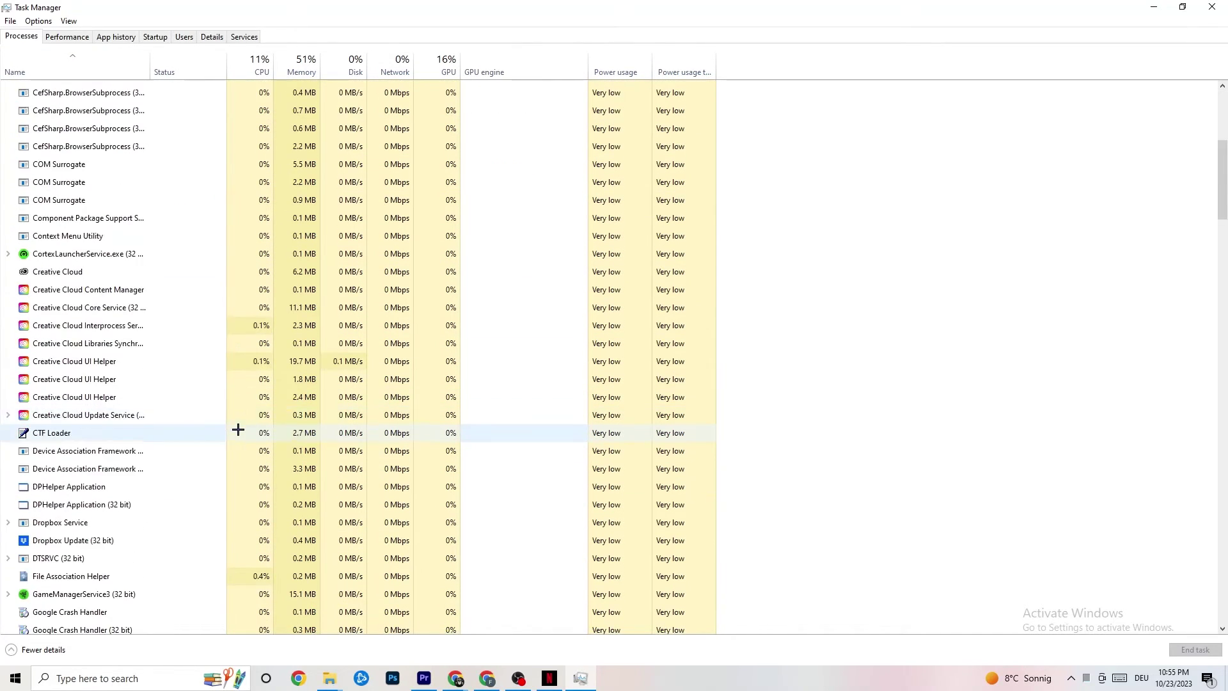
scroll(238, 430, "up", 7)
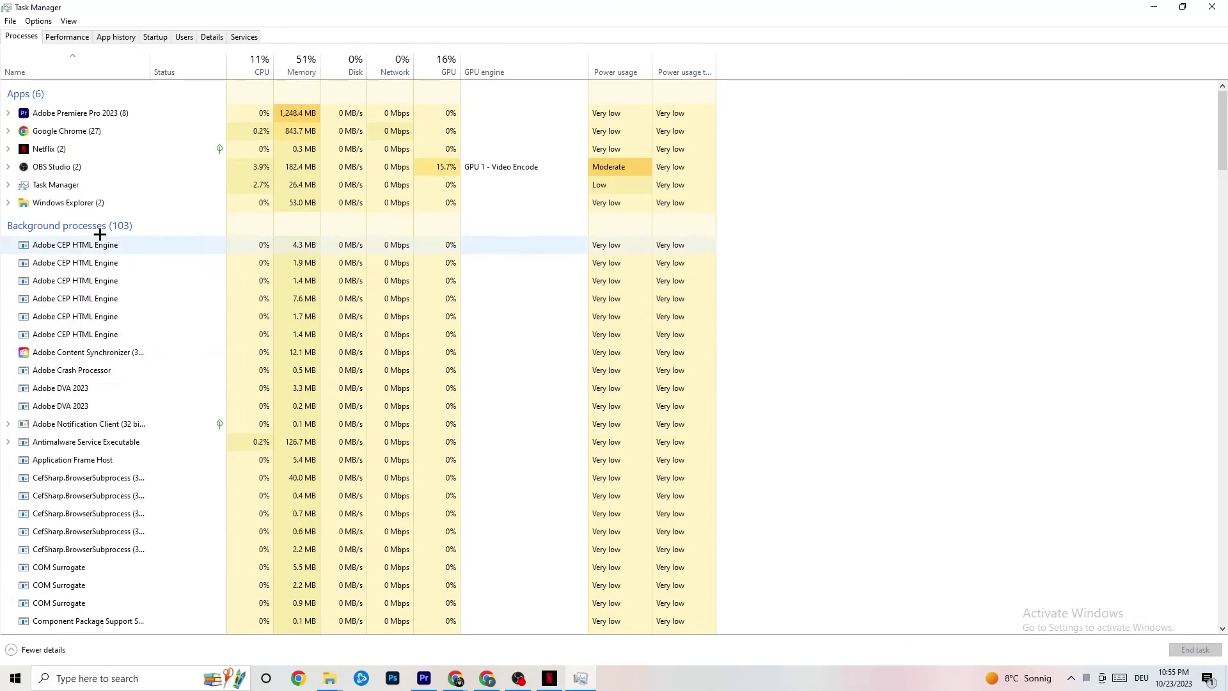
right_click(78, 149)
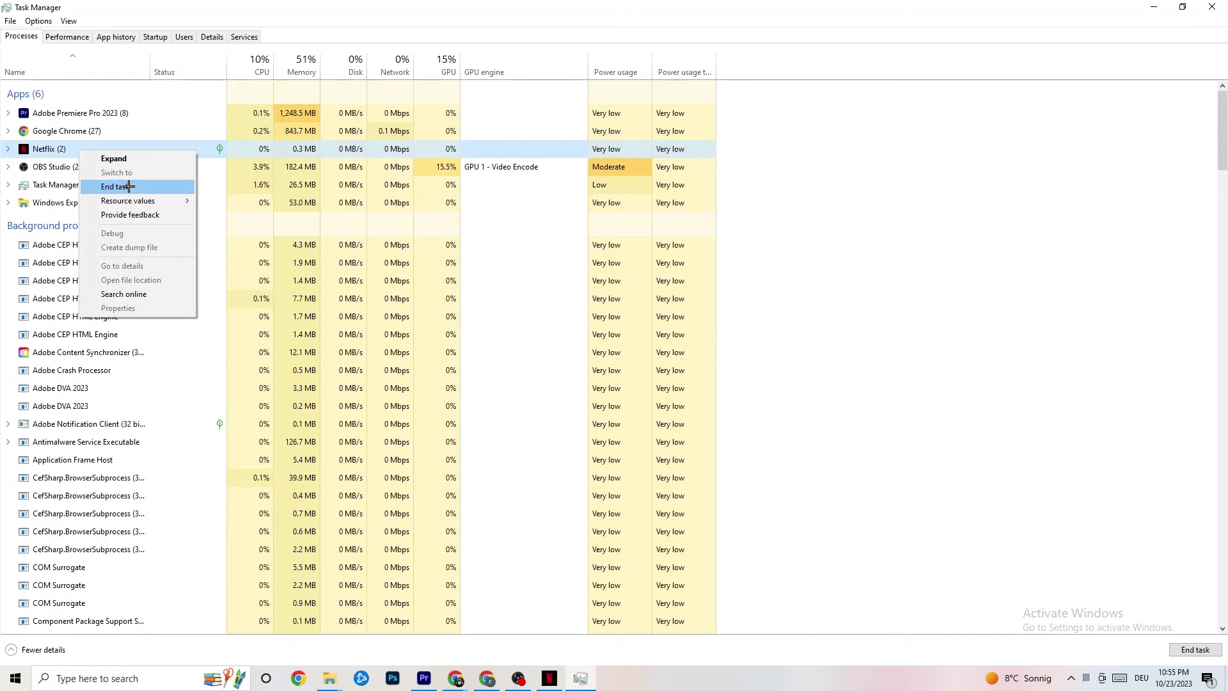
left_click(912, 206)
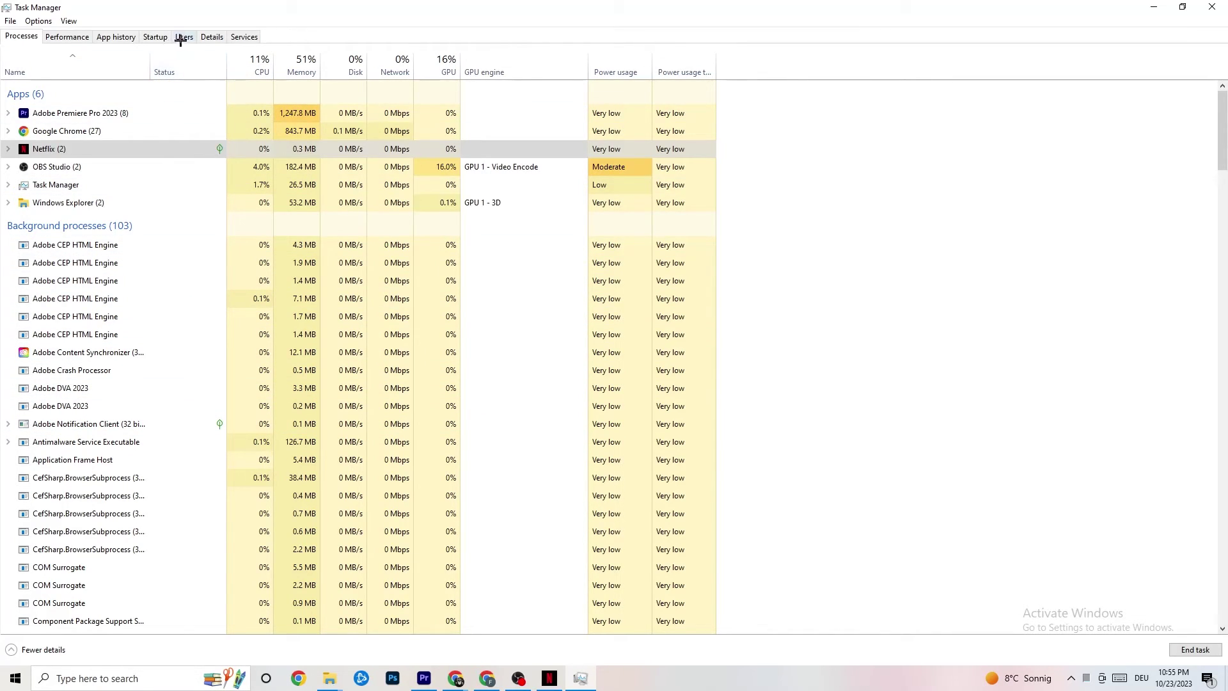
Step: Show the detailed process list and view the priority and other actions available for the Adobe Premiere Pro process
left_click(203, 39)
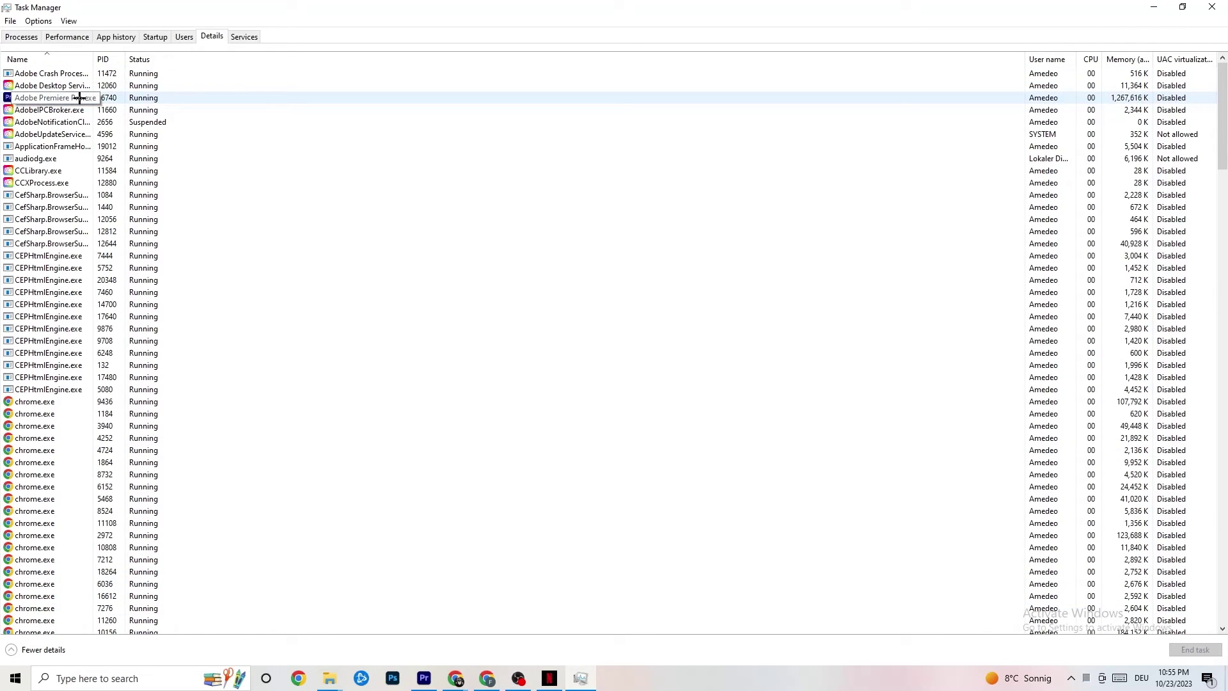
right_click(120, 100)
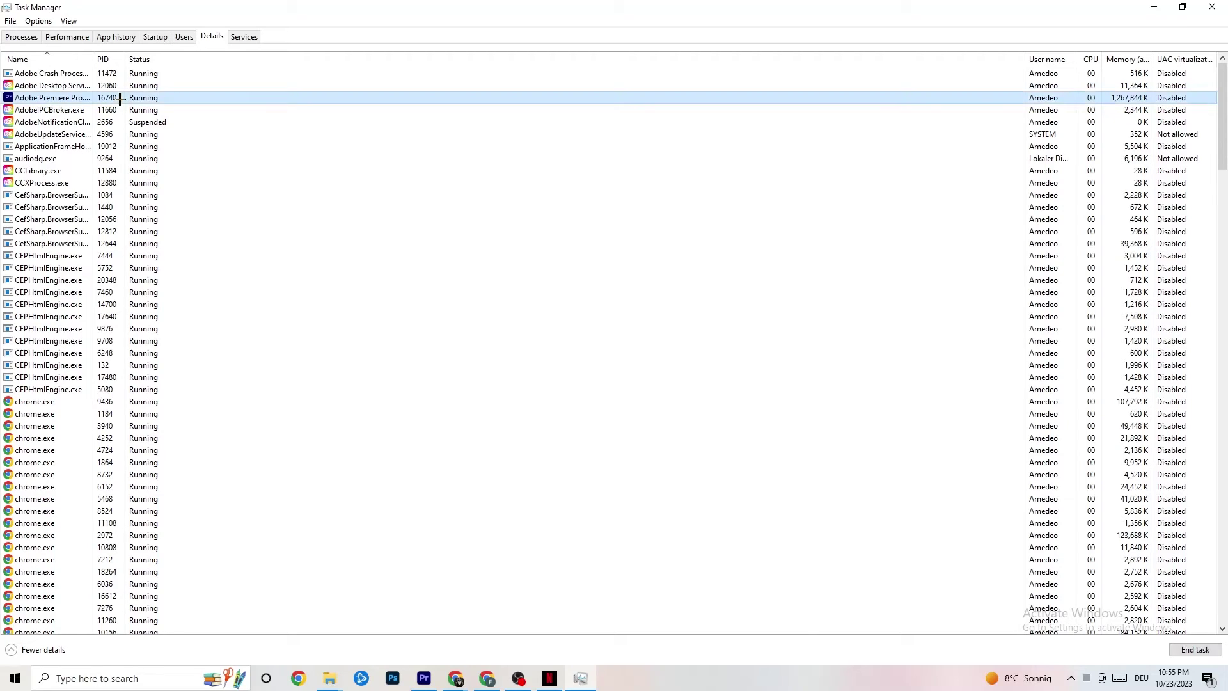
mouse_move(188, 154)
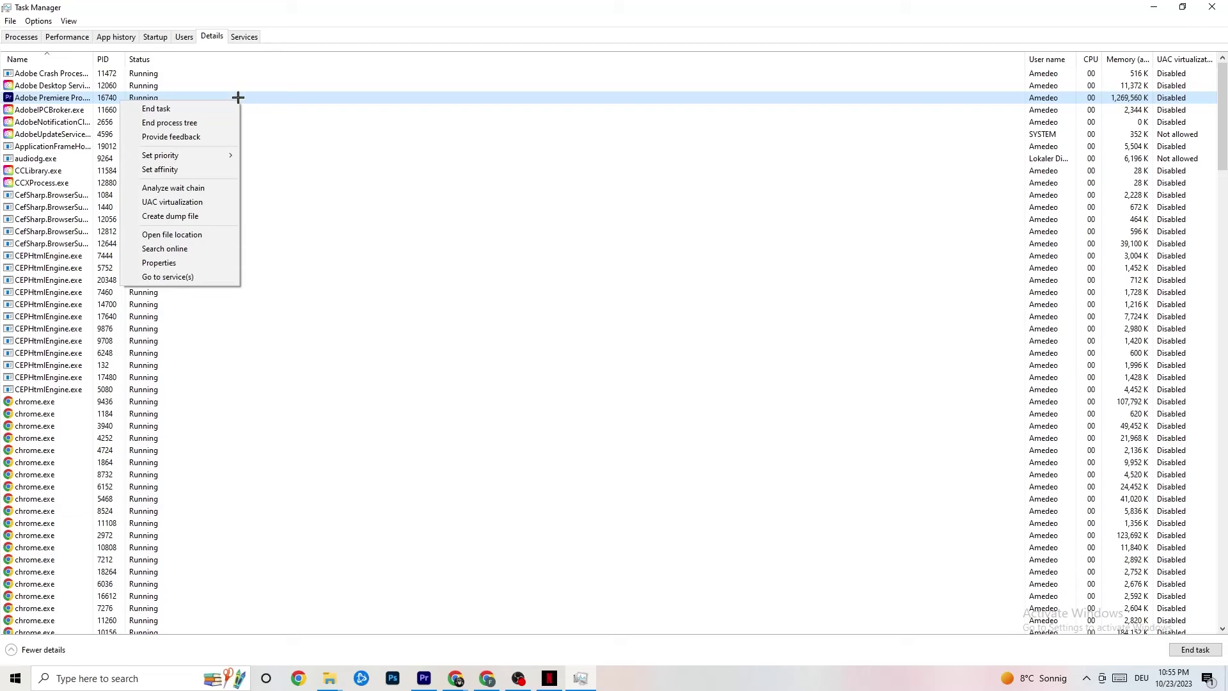
Step: Review the startup programs and the enable or disable actions for Google Drive and the Pivot Software entry, and close Task Manager
left_click(155, 37)
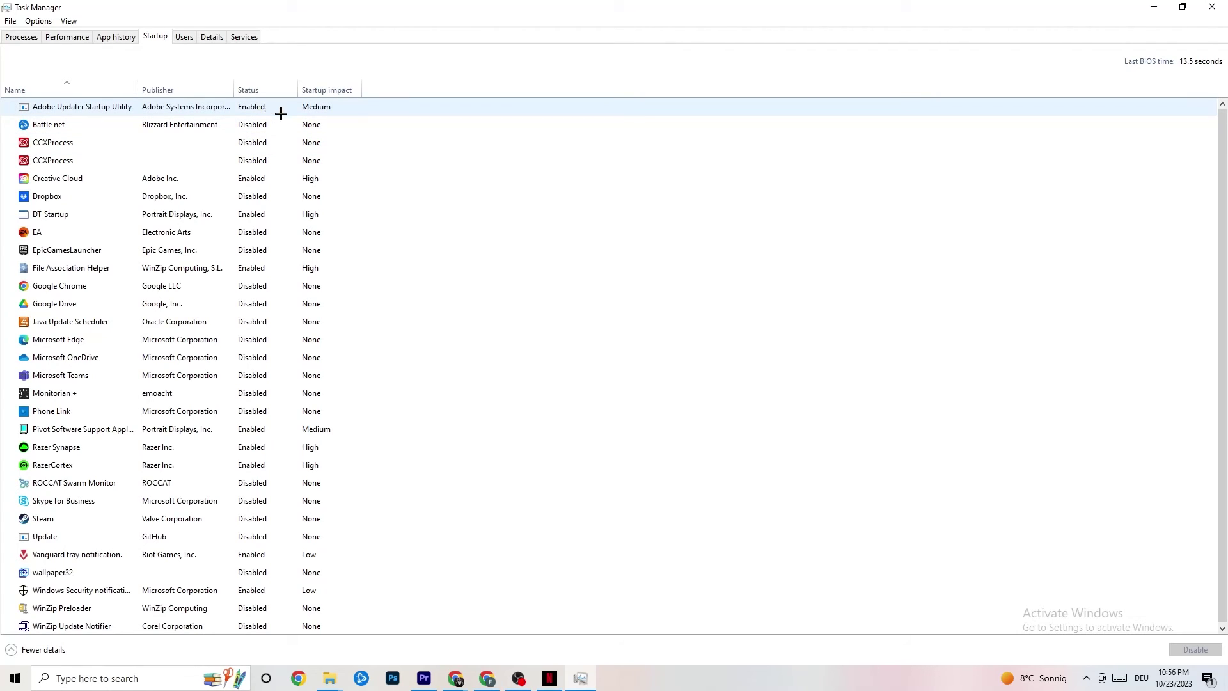
right_click(175, 305)
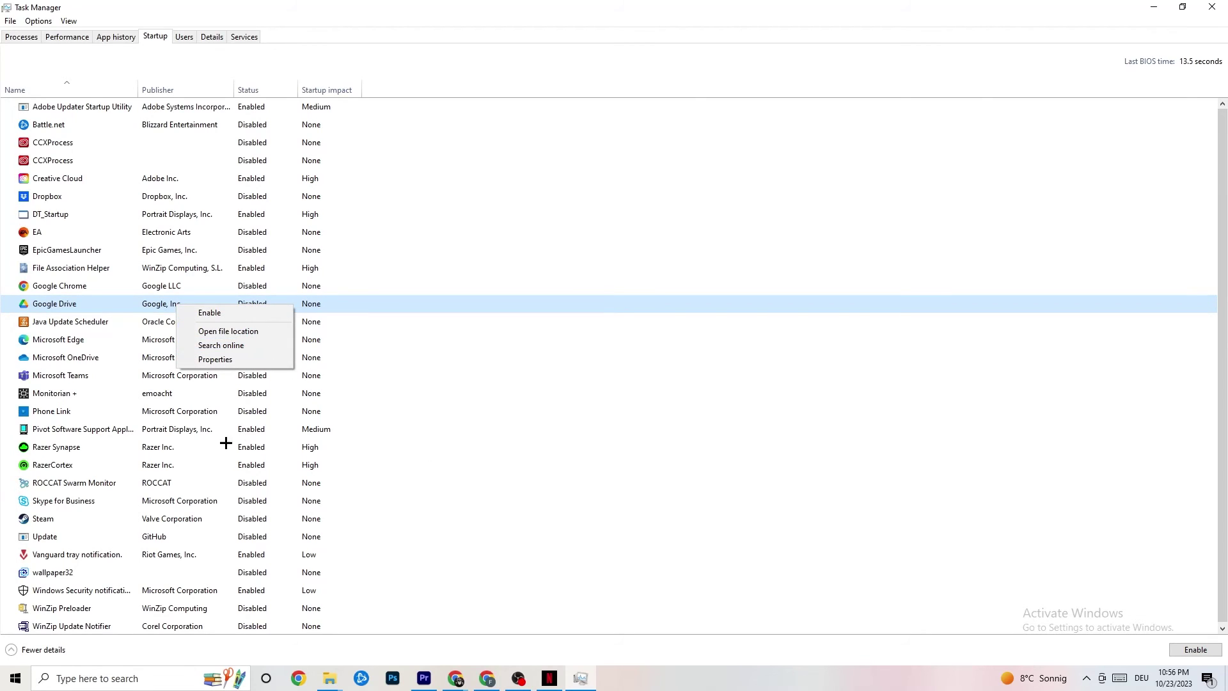
right_click(243, 429)
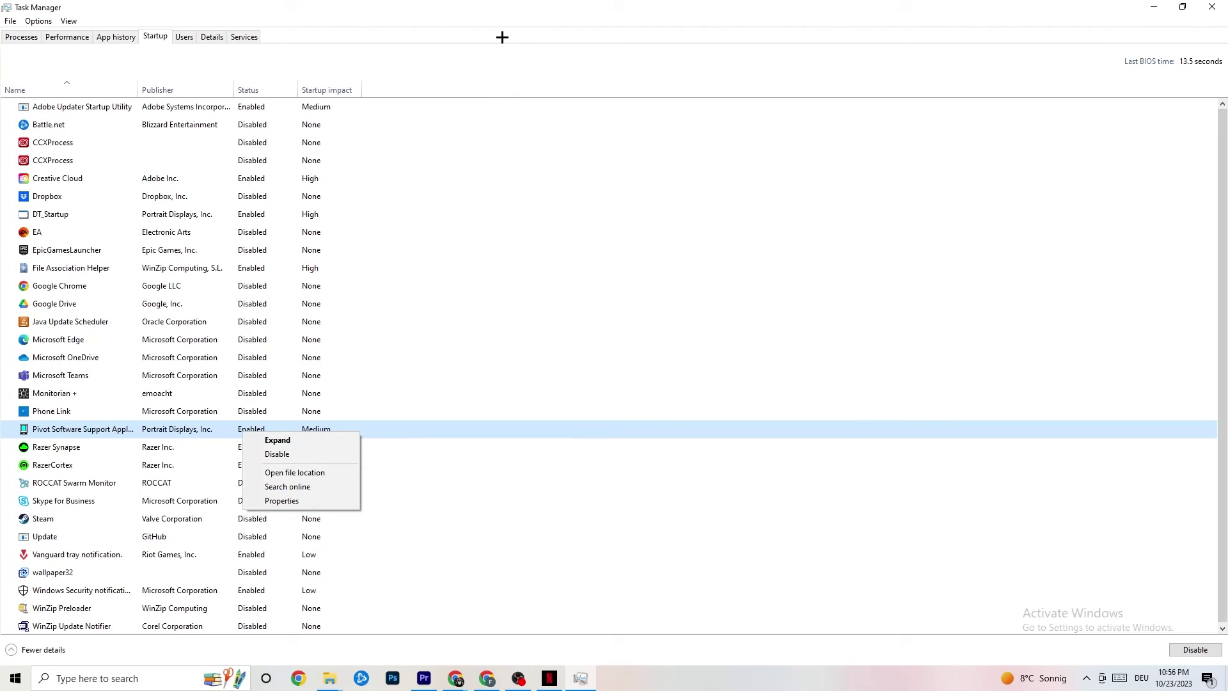
left_click(497, 19)
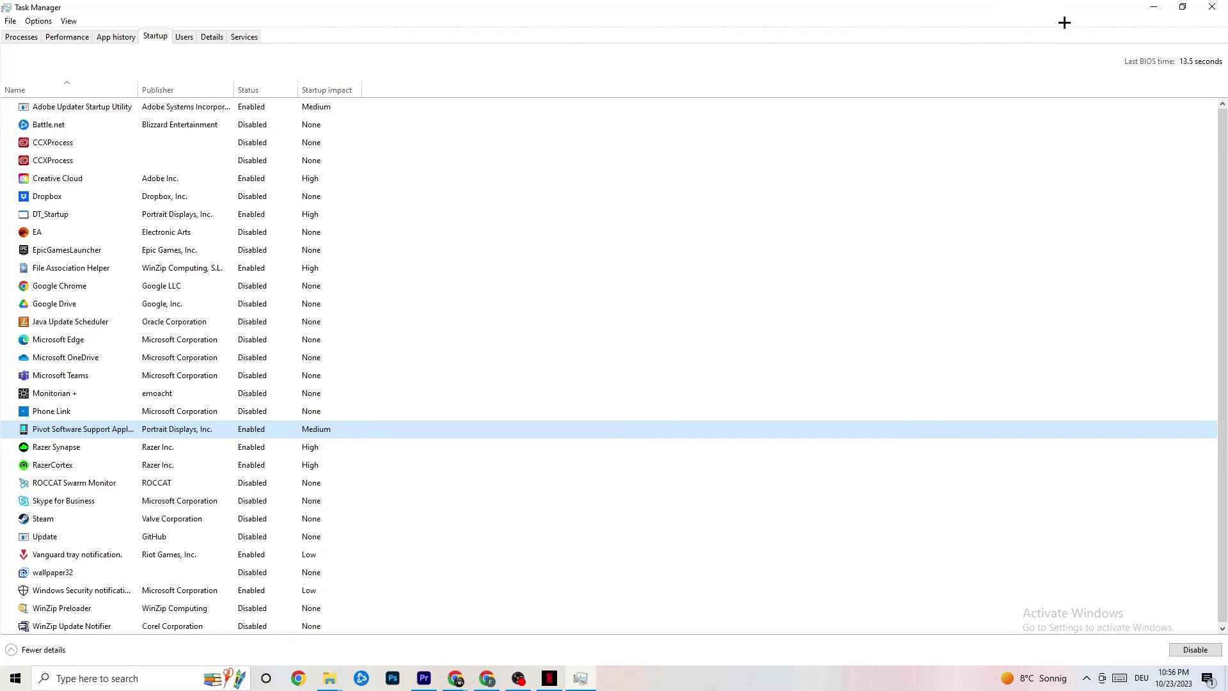
left_click(1201, 6)
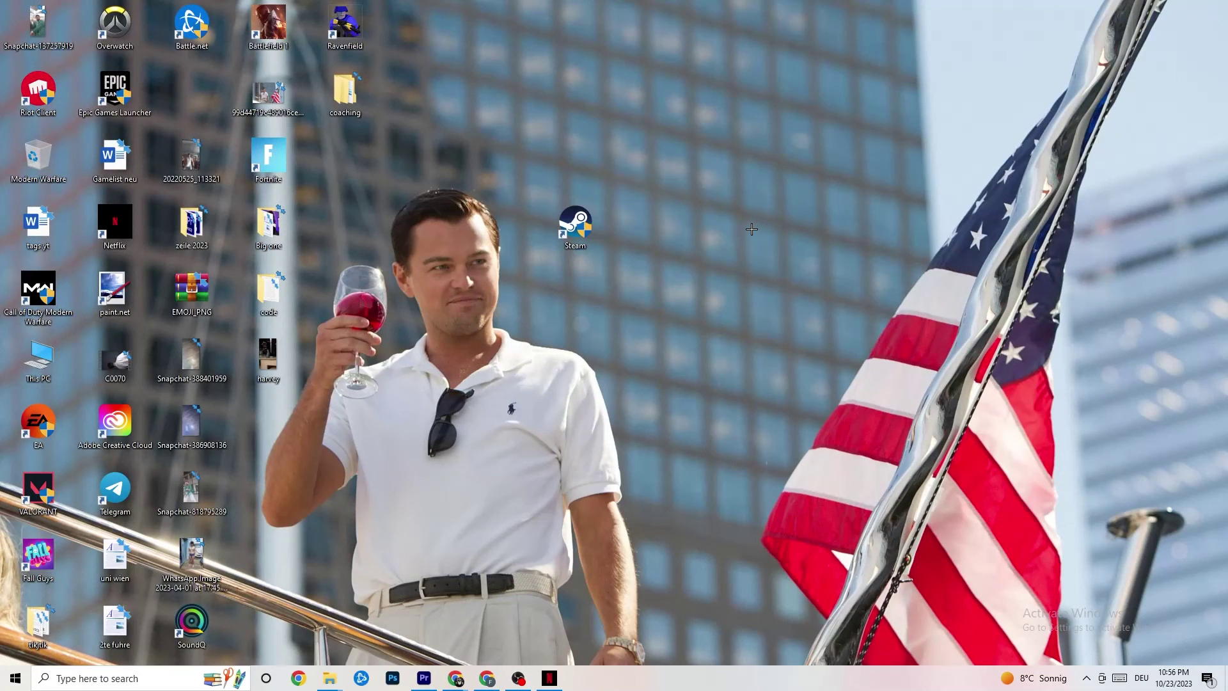